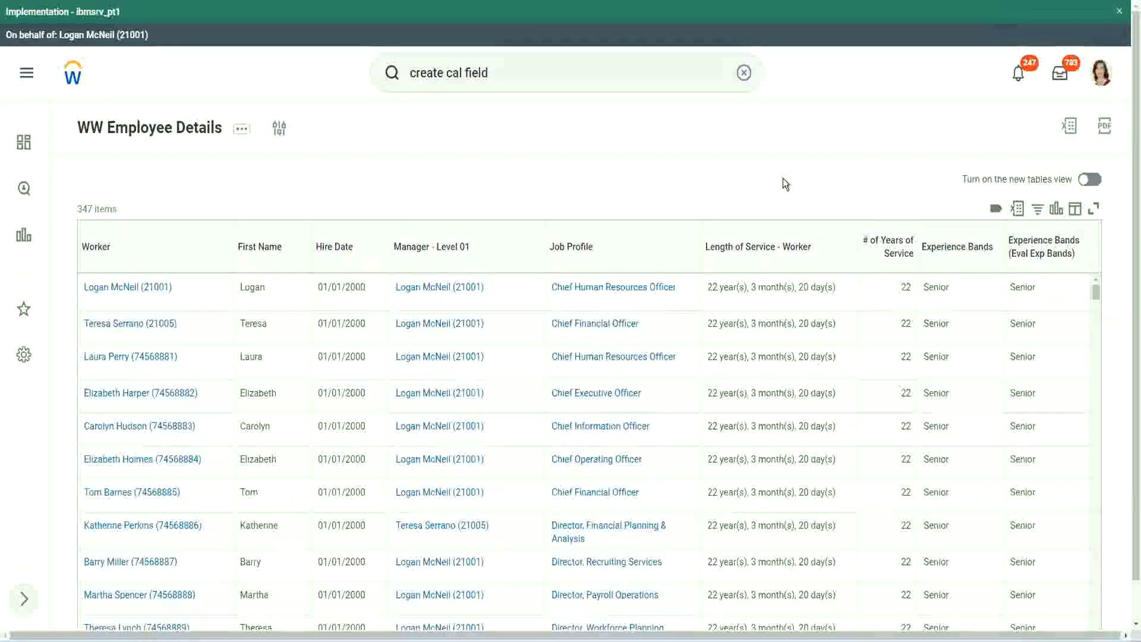
click(989, 281)
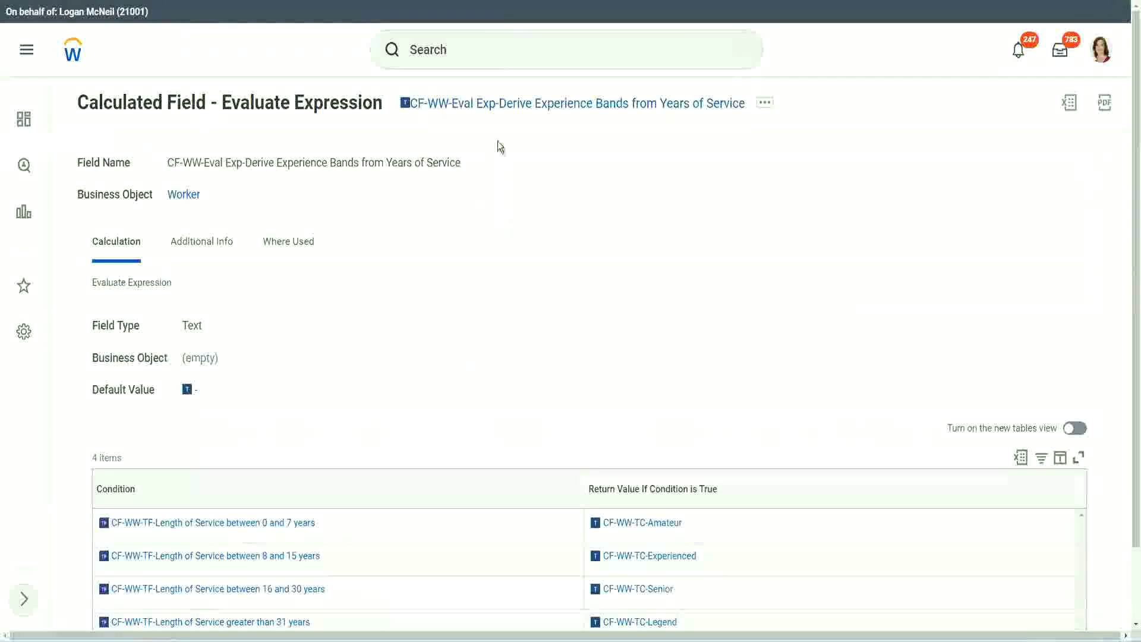
right_click(497, 111)
click(538, 178)
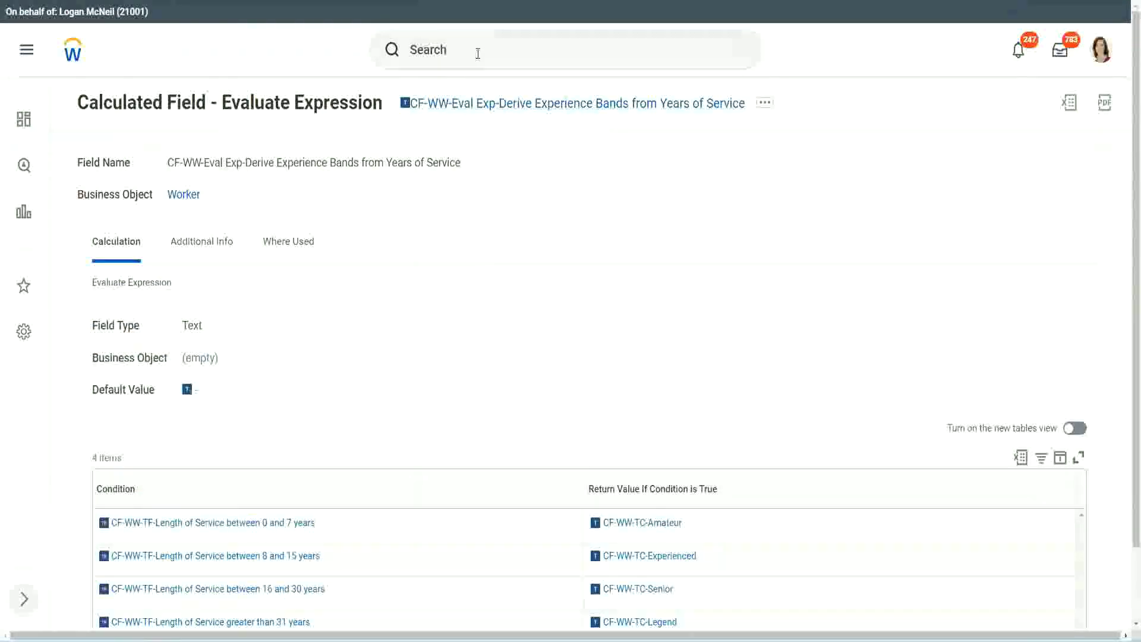
click(478, 53)
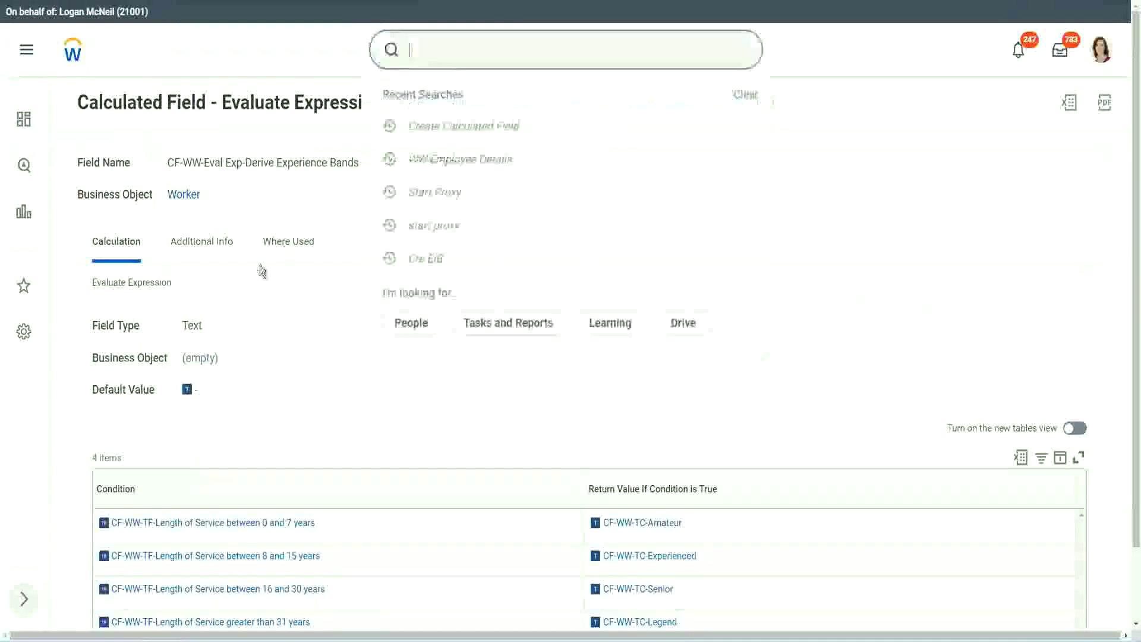
click(810, 138)
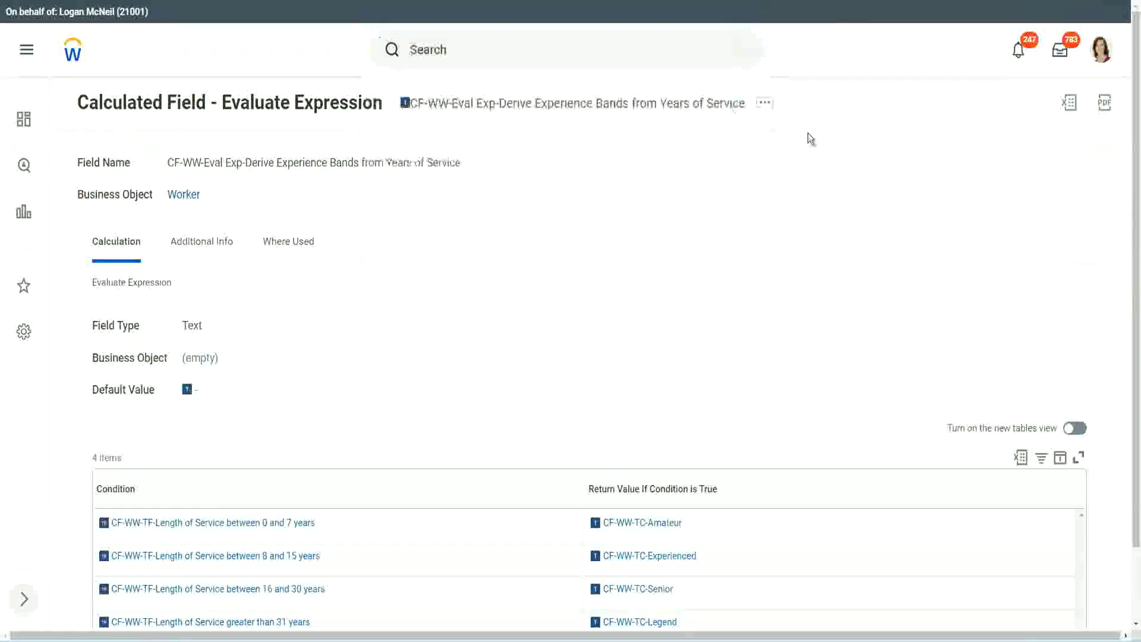
Step: Search for "create calc field" and open the Create Calculated Field task
click(451, 45)
text(create calc)
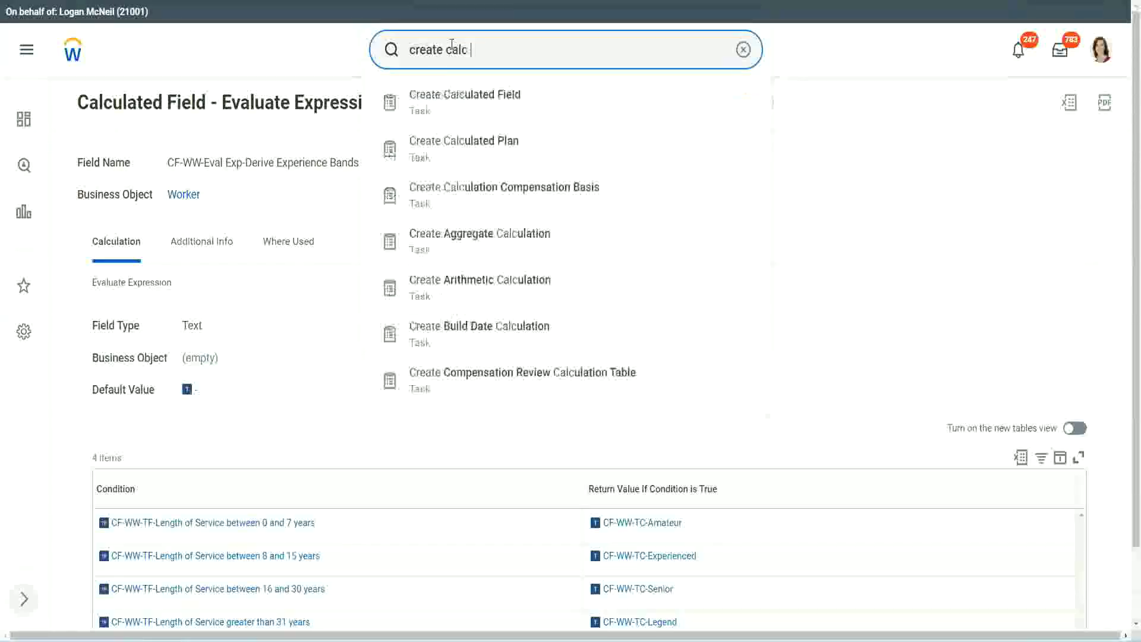
text( field)
click(474, 110)
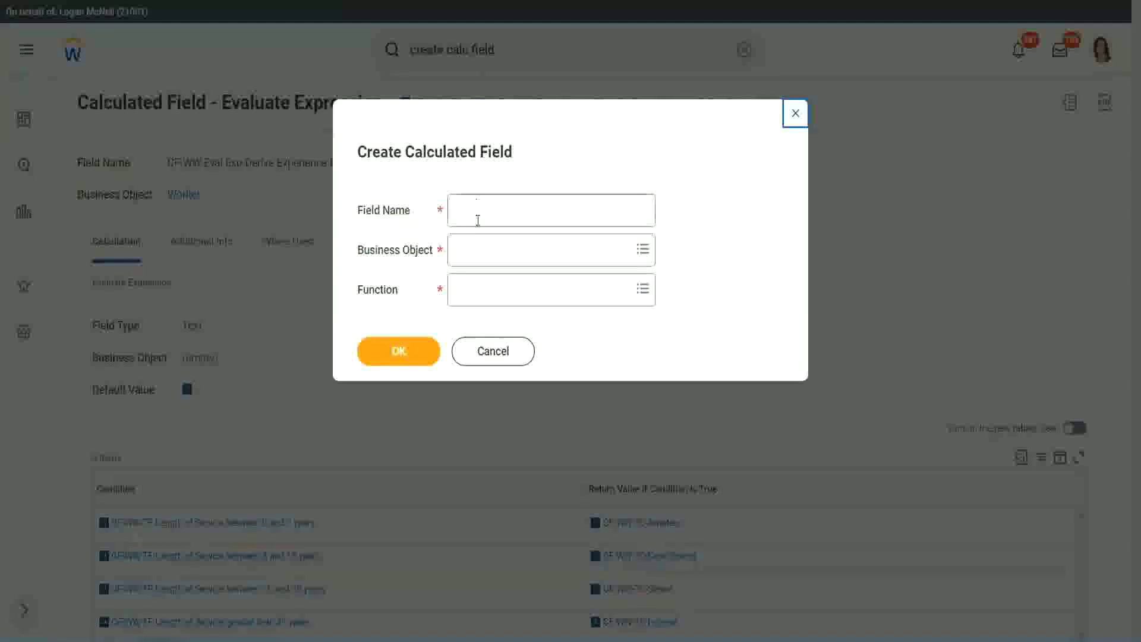
Step: Name the new calculated field "CF-WW-LRB-Identify Experience Bands from years of Service"
click(478, 218)
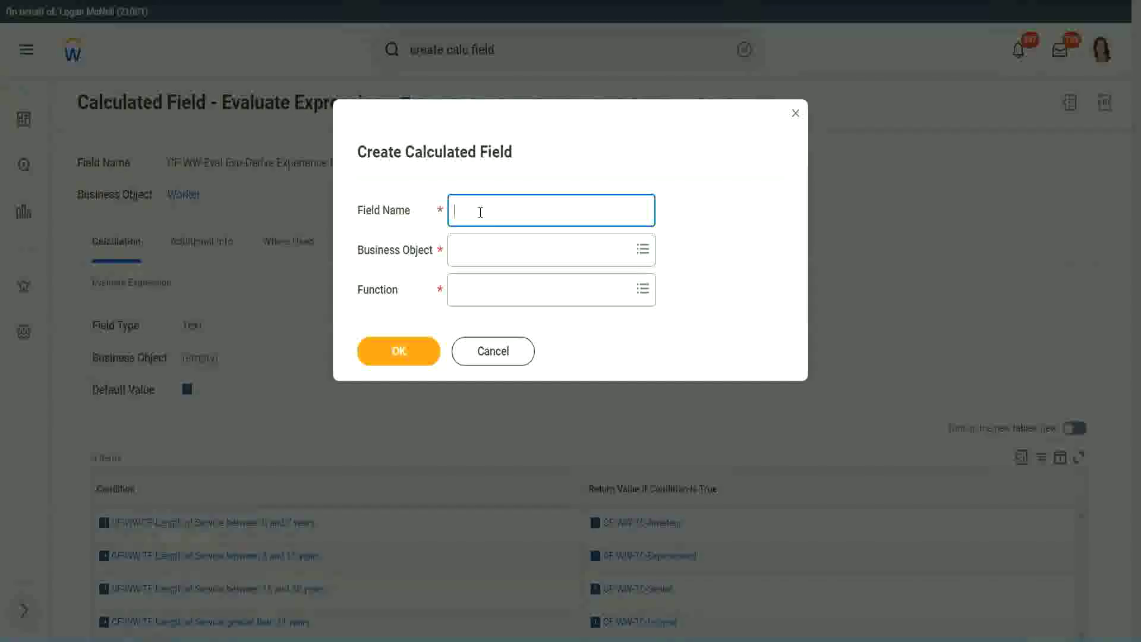
text(CF-WW-LRB-Identi)
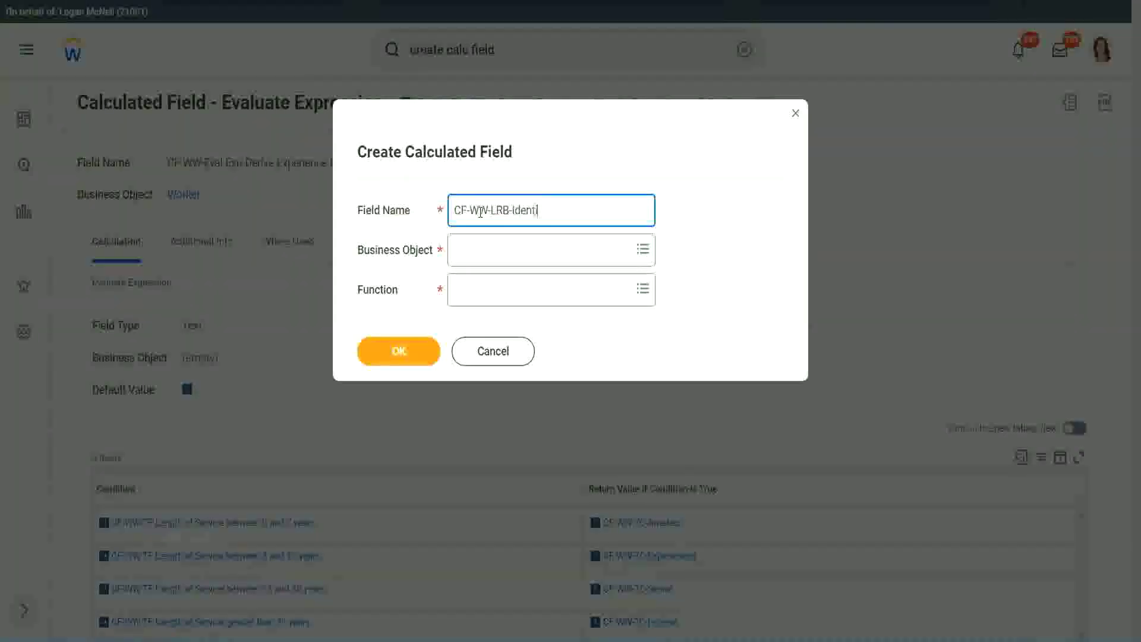
text(fy Exeperience)
key(BackSpace)
text(e Bands from)
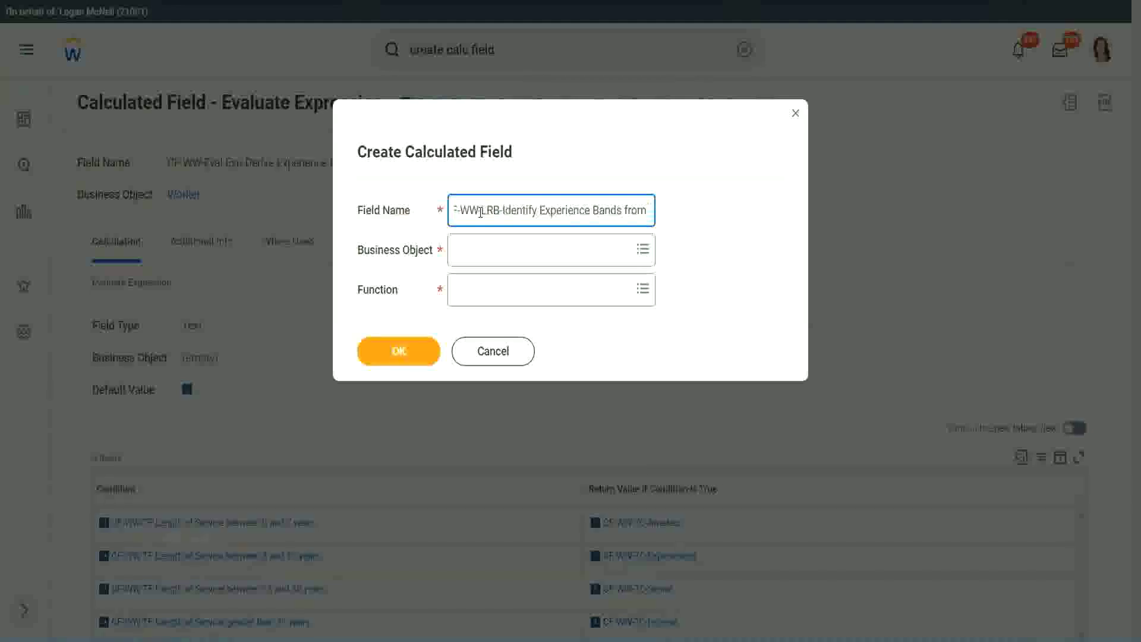
text( years of Service)
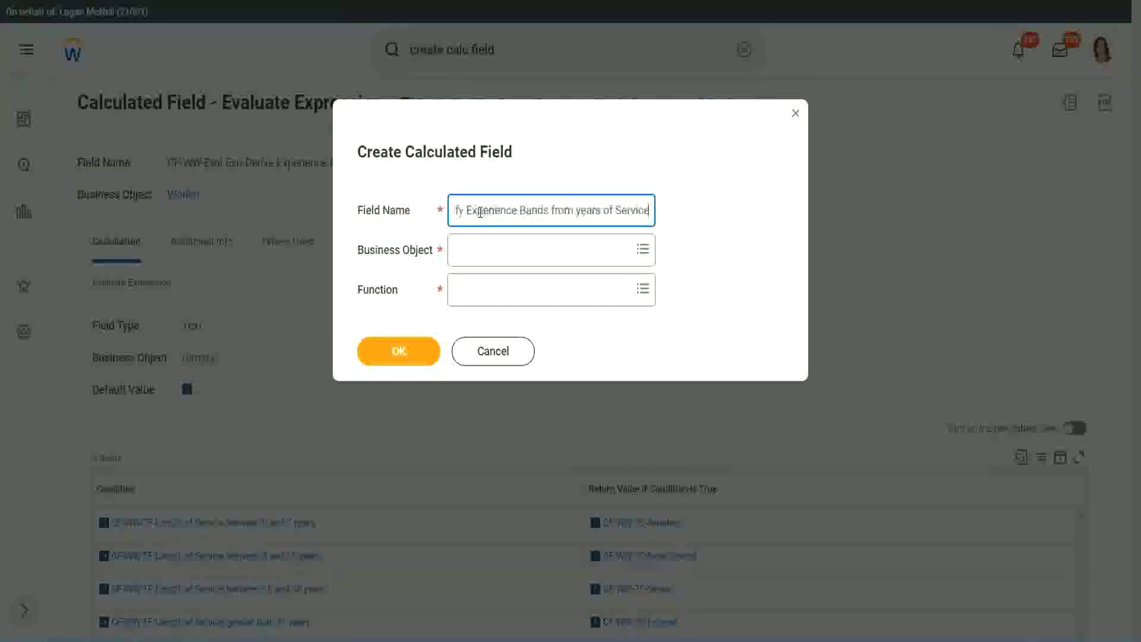
Step: Set the business object to Worker and the function to Lookup Range Band, and continue to the field's definition
key(Tab)
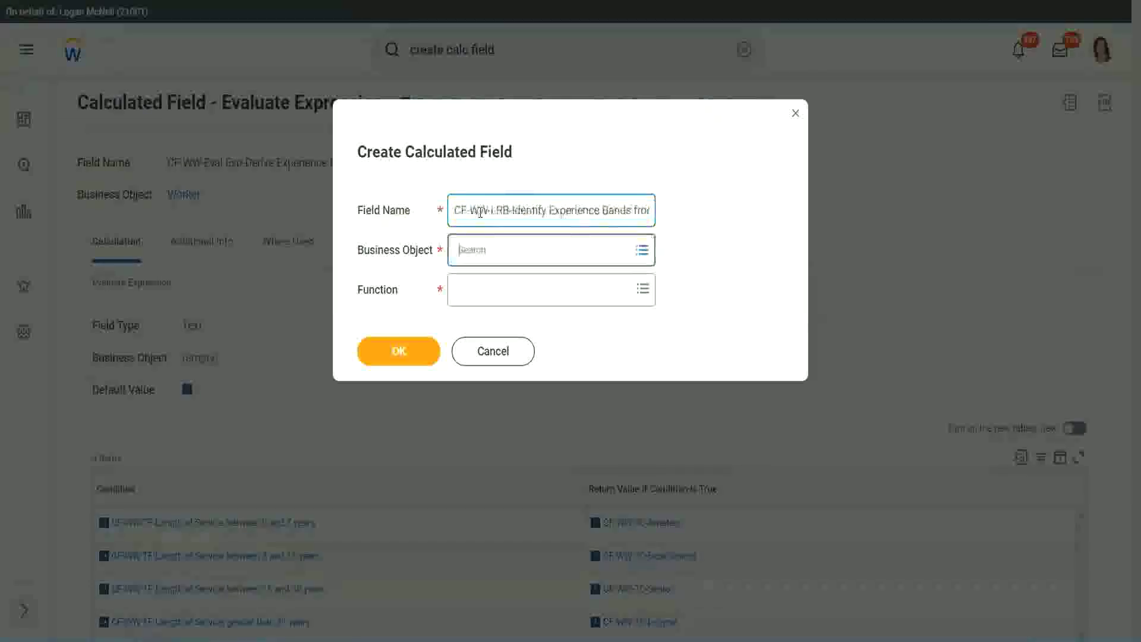
text(wor)
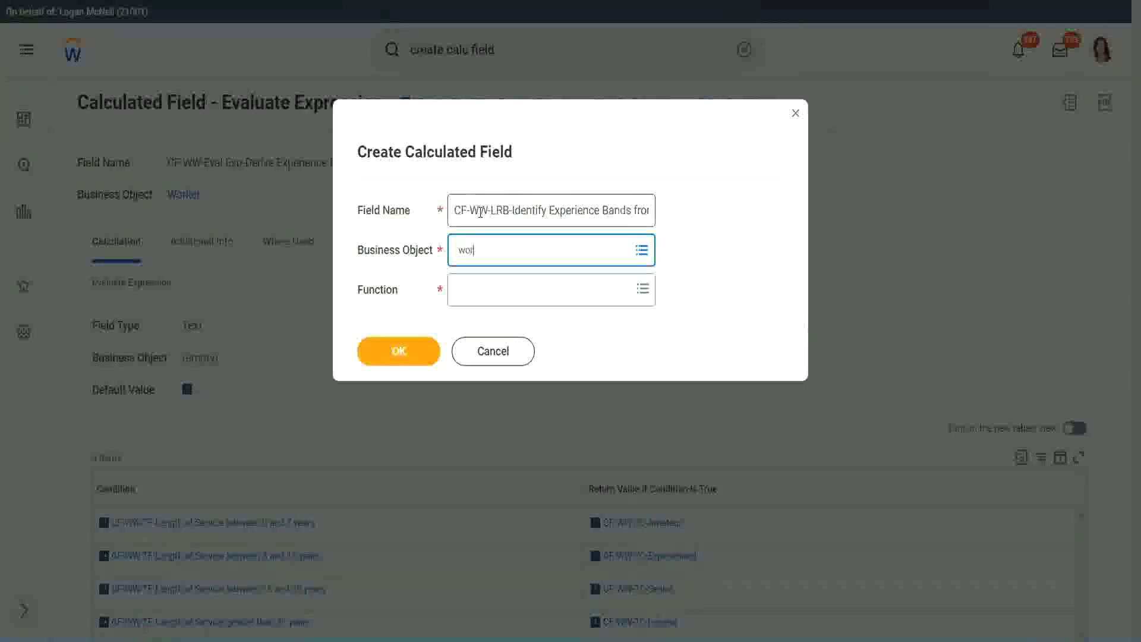
text(ker)
key(Return)
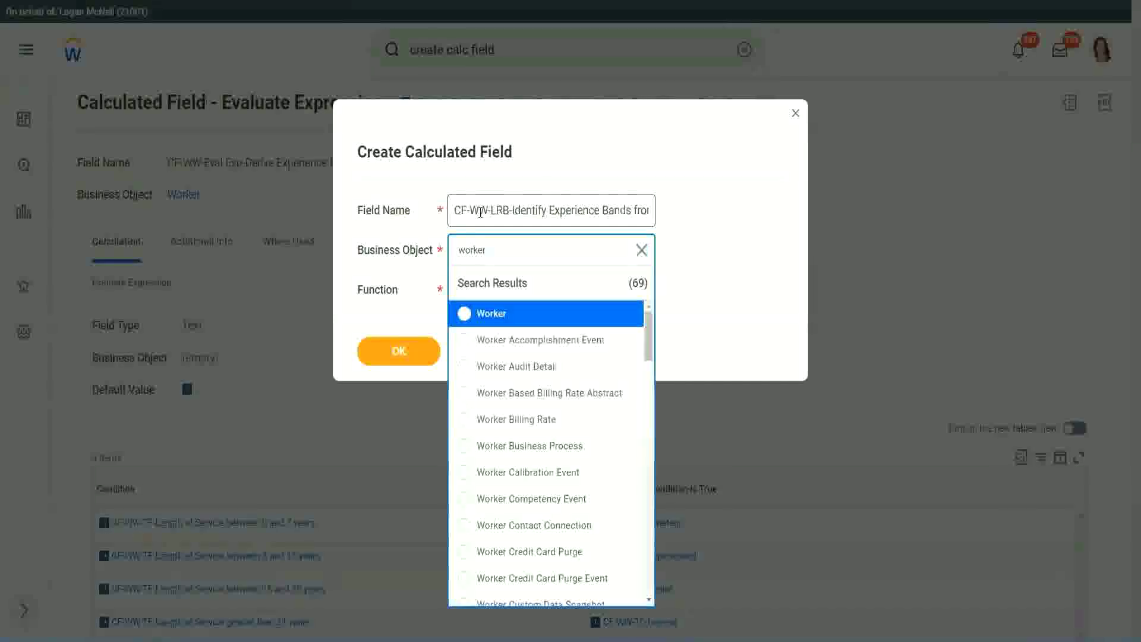
key(Return)
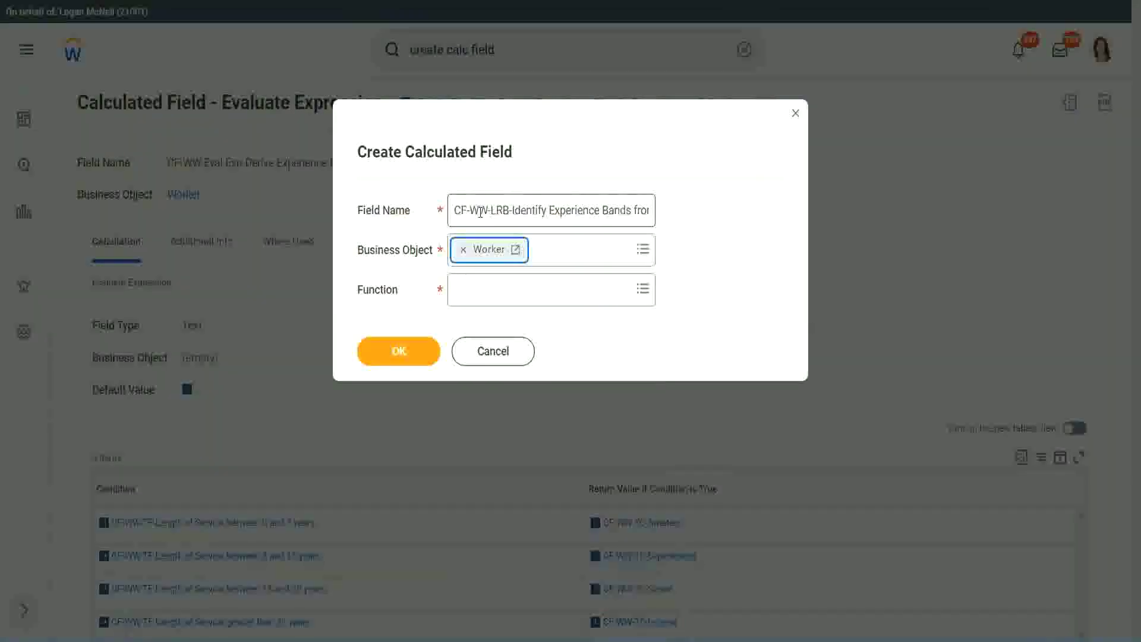
key(Tab)
text(lrb)
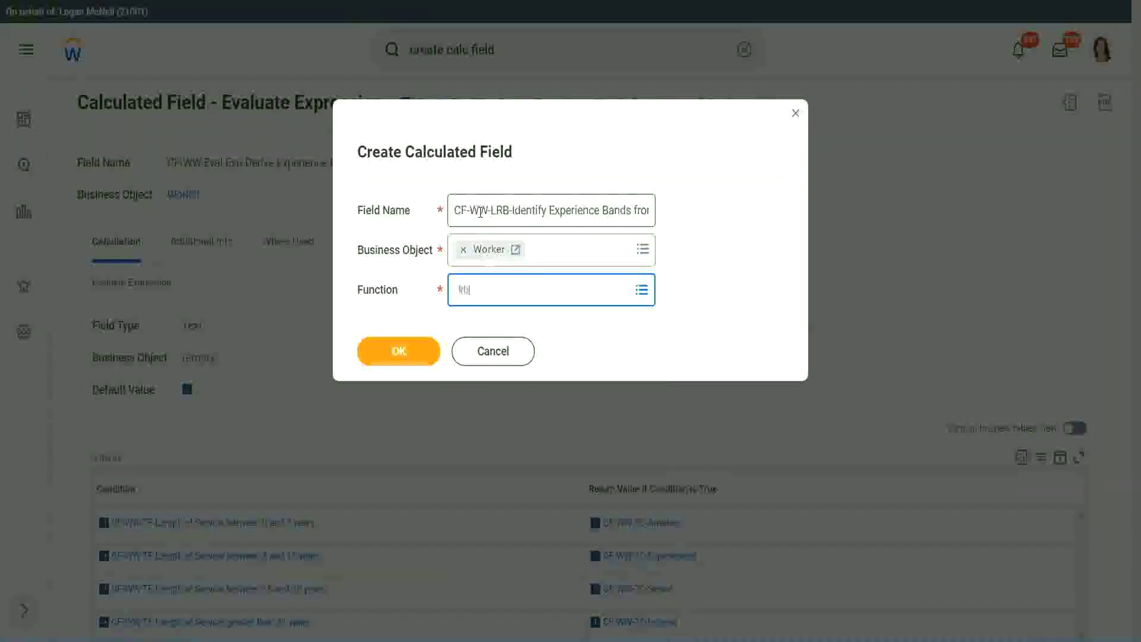
key(Return)
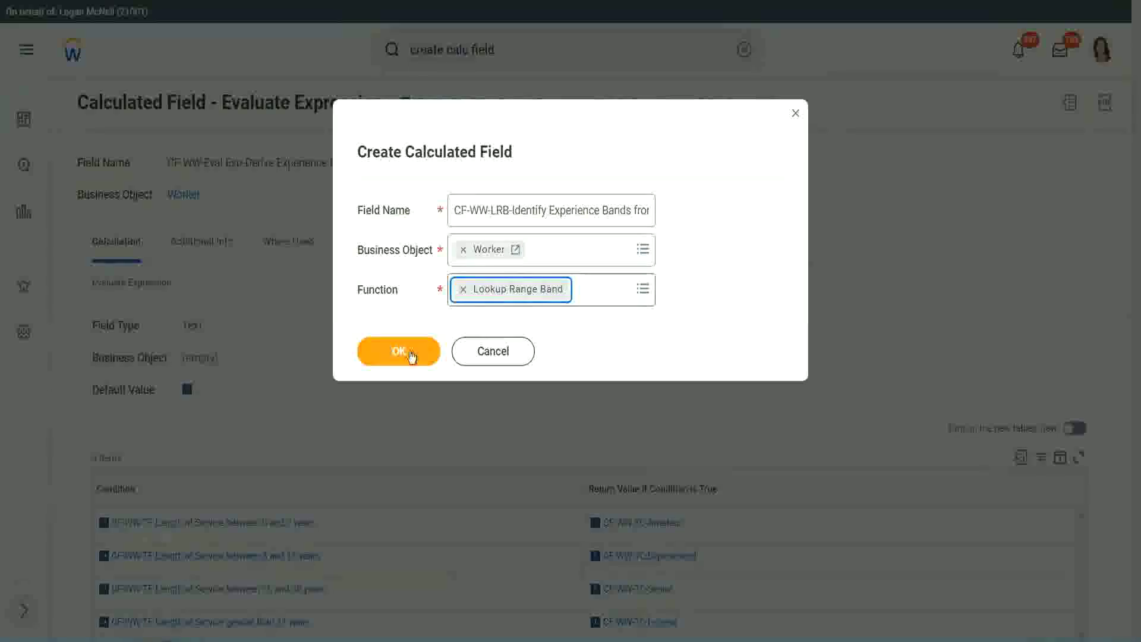
click(407, 353)
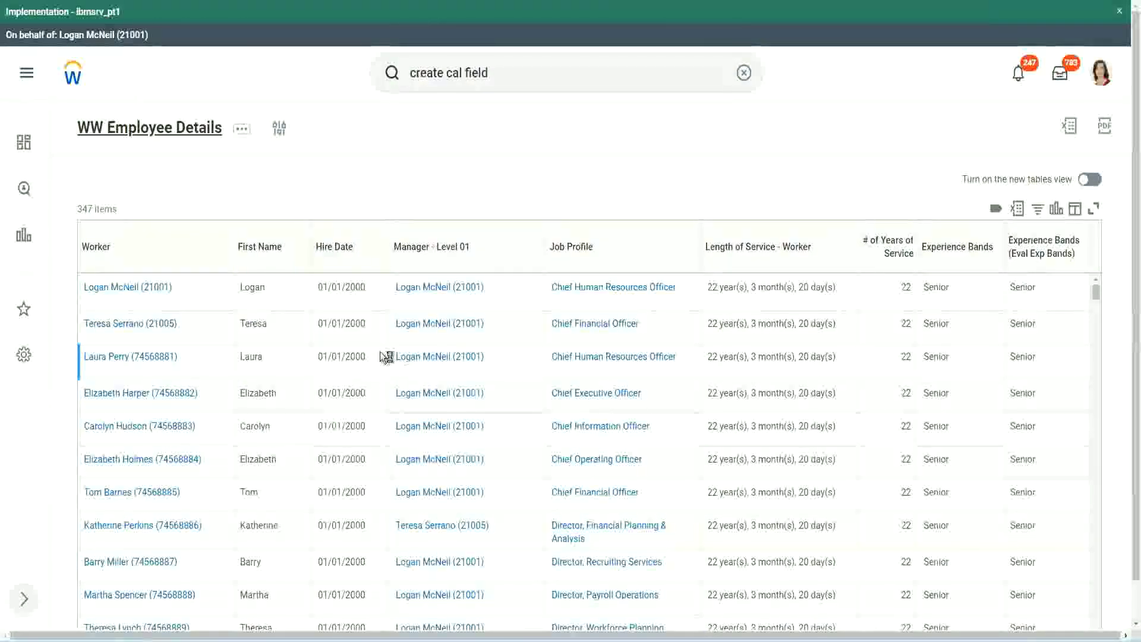
Step: Copy the field name CF-WW-Convert Text To Number-Number of Years from Length of Service from the report definition and use it as the source field
scroll(382, 387, down, 6)
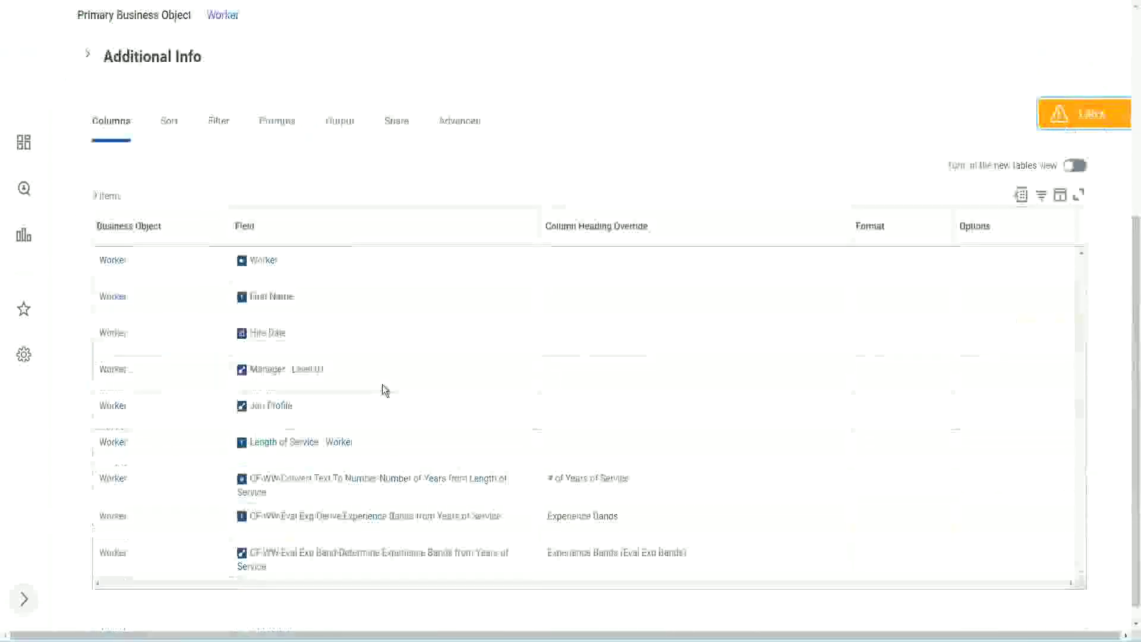
right_click(362, 465)
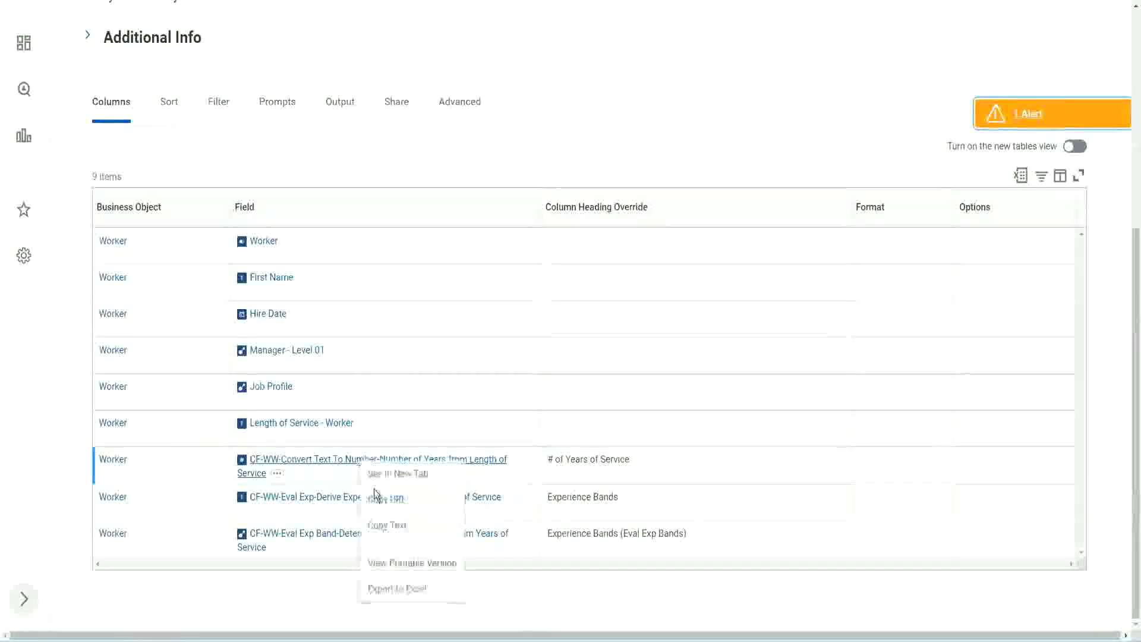
click(393, 526)
key(ctrl+Tab)
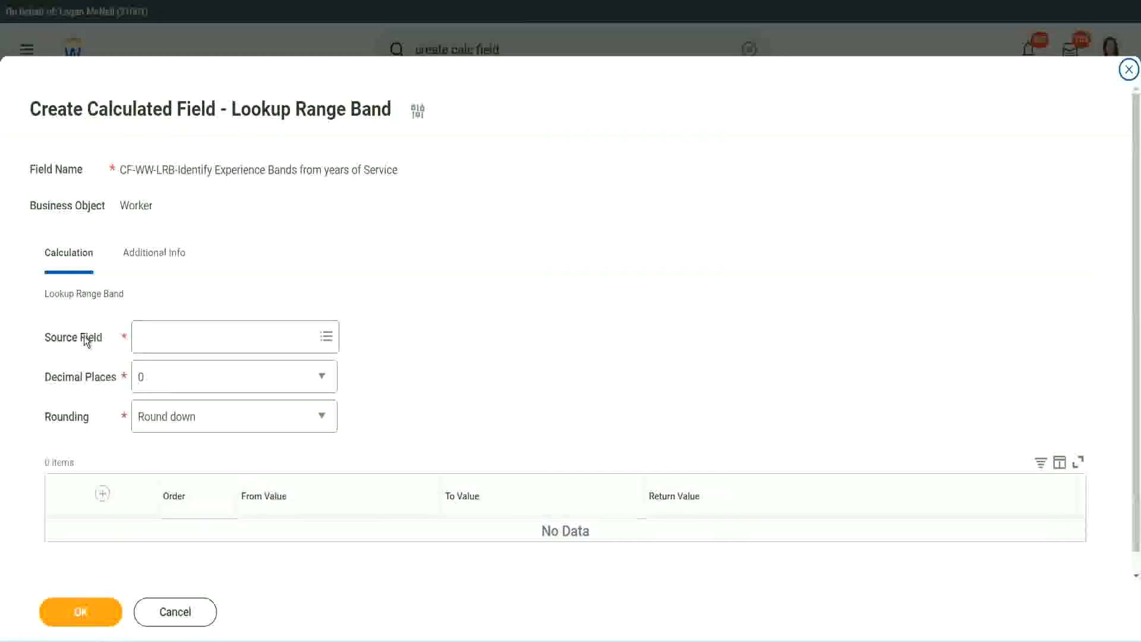
click(177, 338)
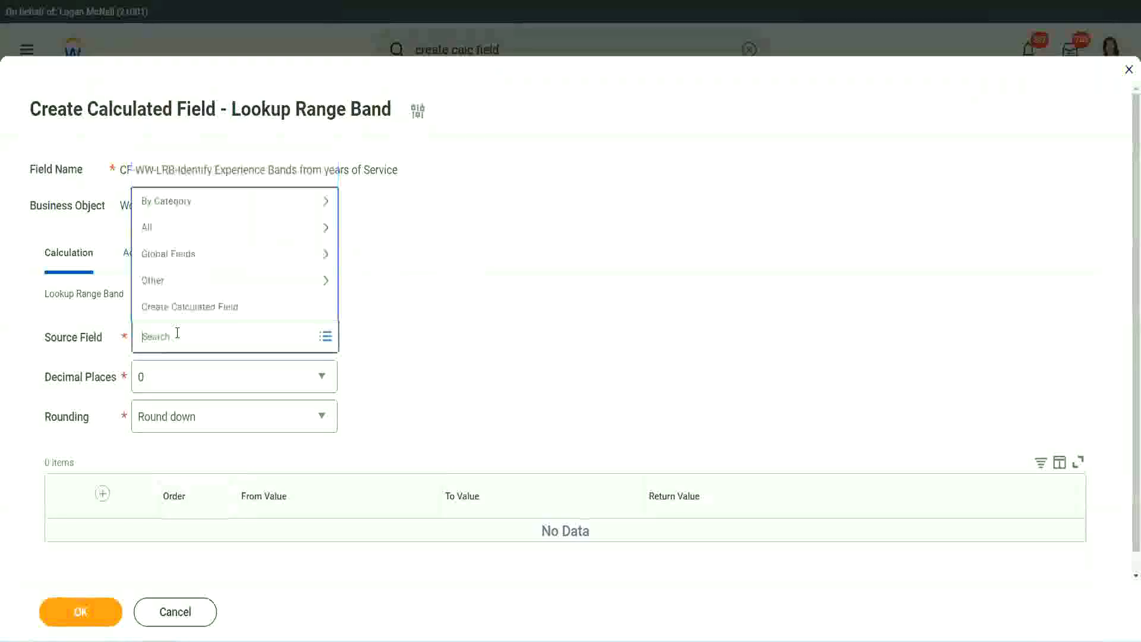
key(ctrl+v)
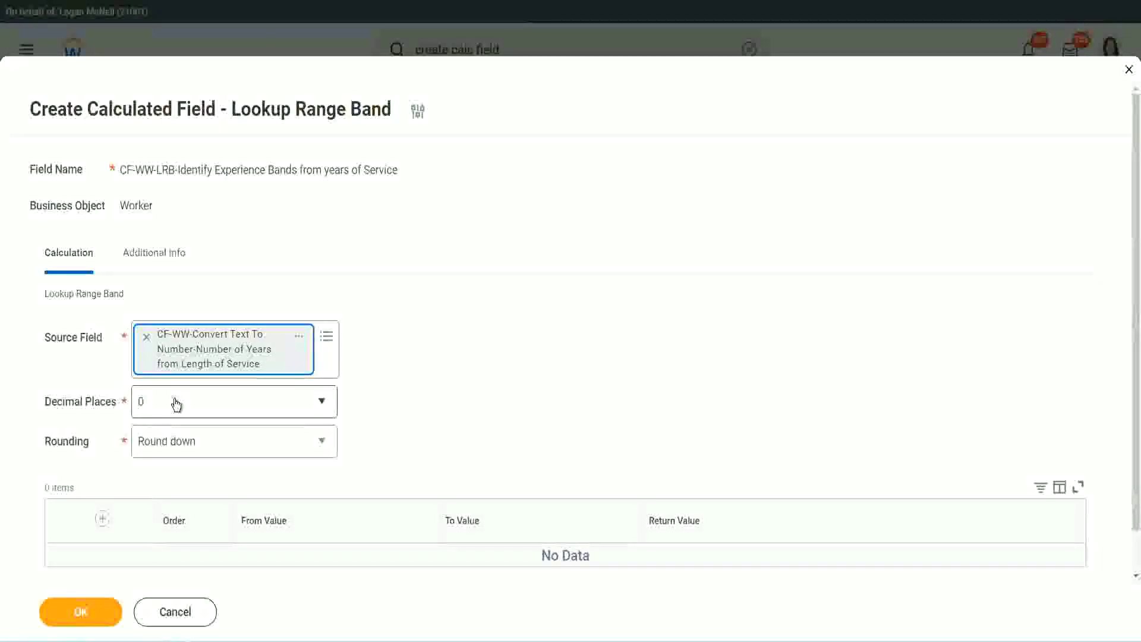
Step: Check the decimal places options, keeping 0, and set the rounding to Round
click(223, 408)
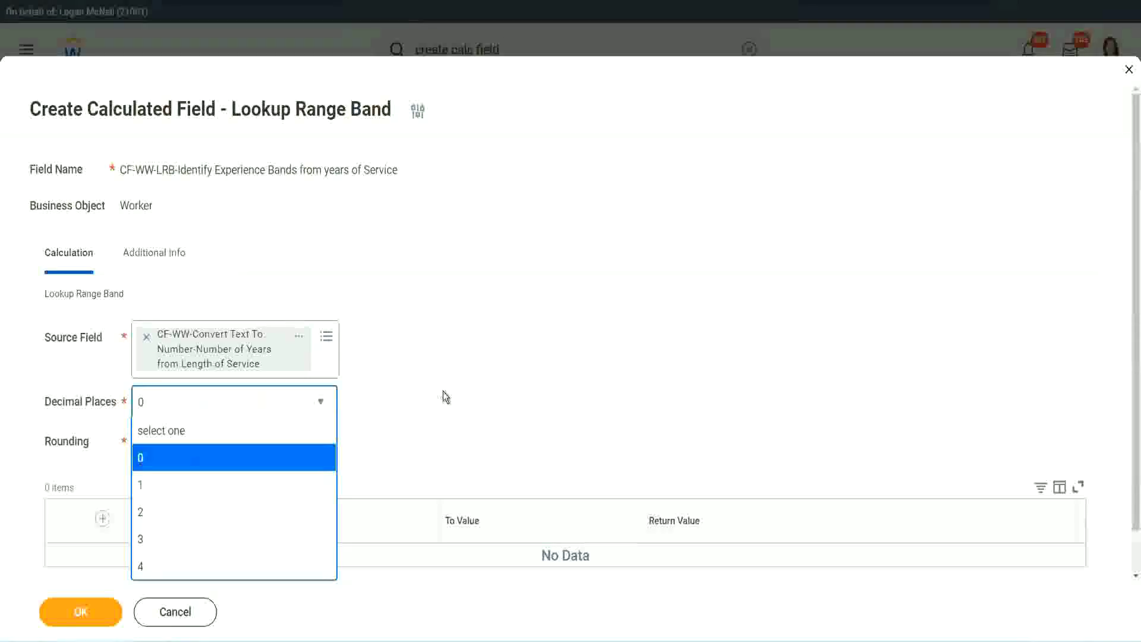
click(443, 391)
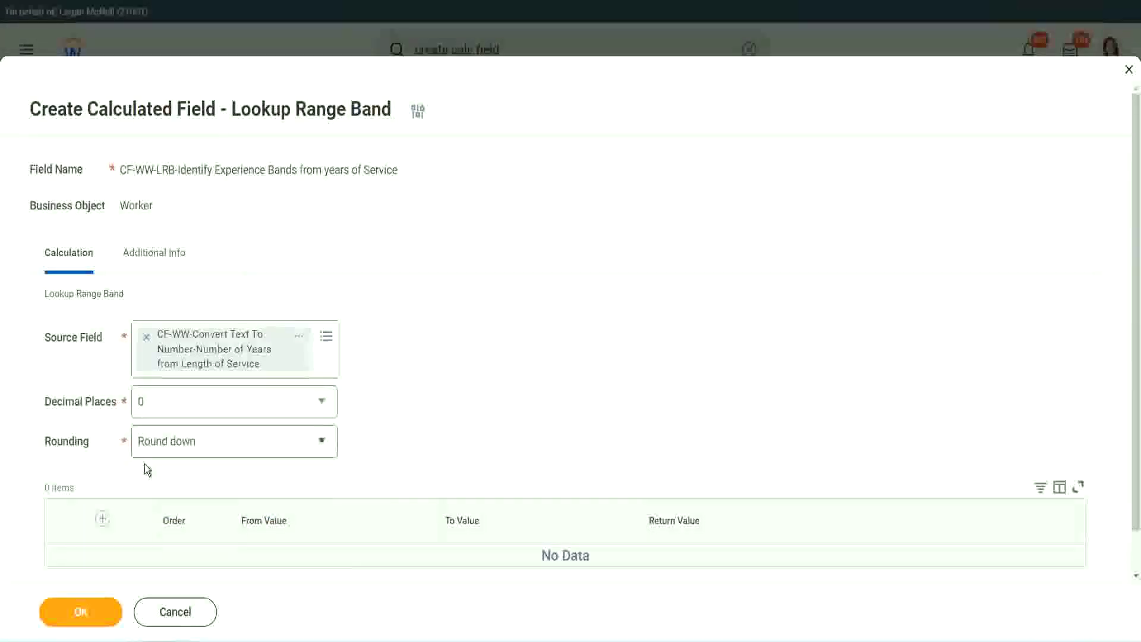
click(183, 443)
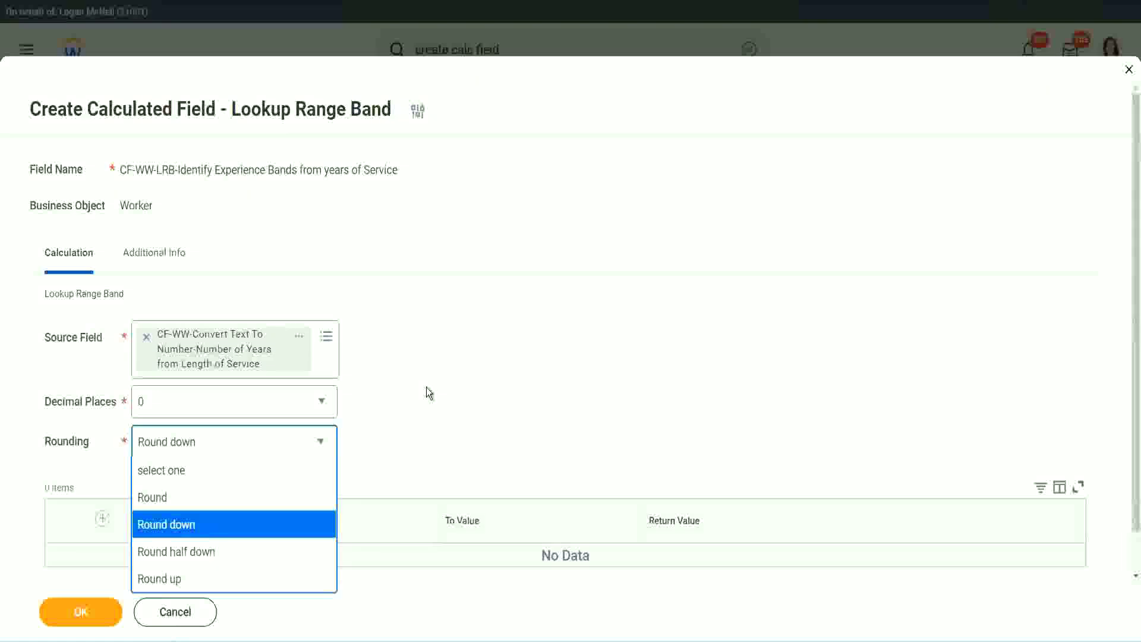
click(401, 438)
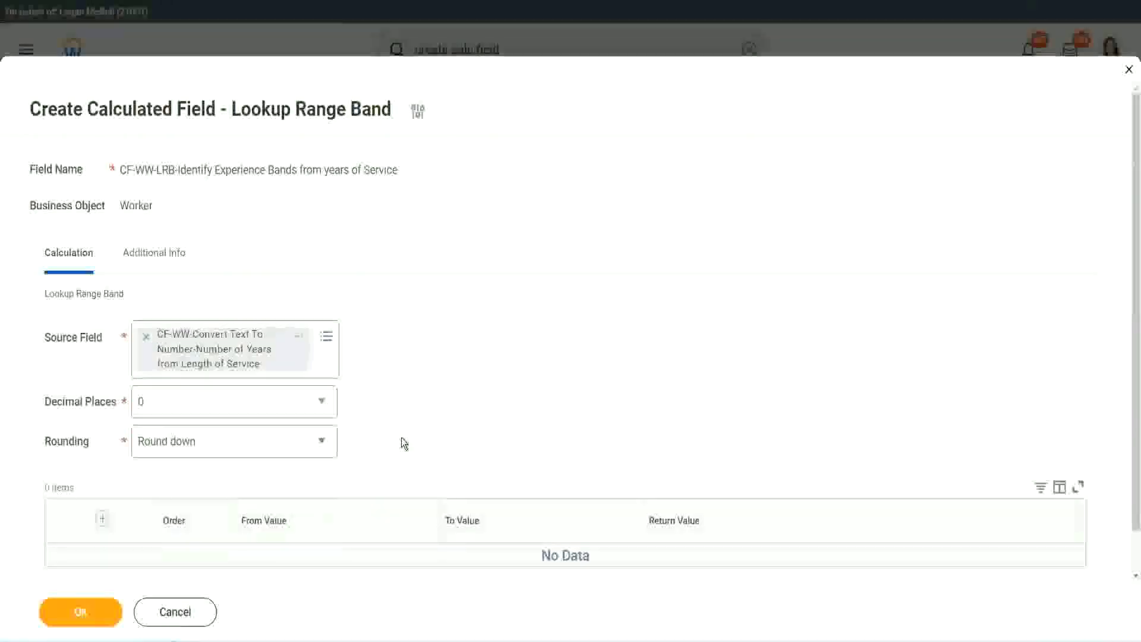
click(198, 447)
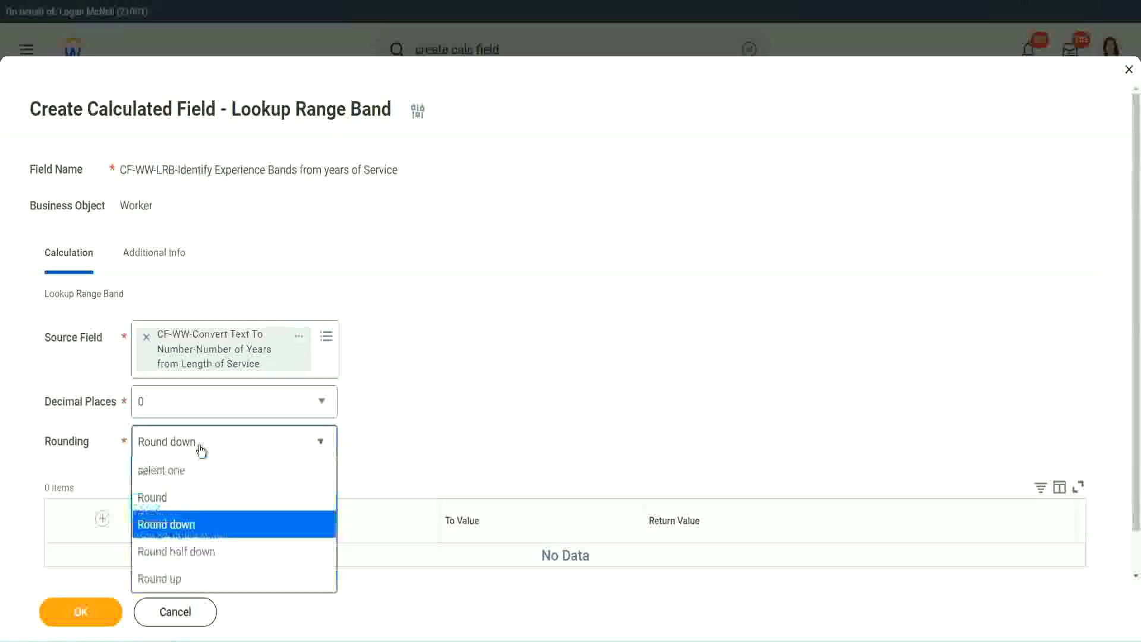
click(190, 503)
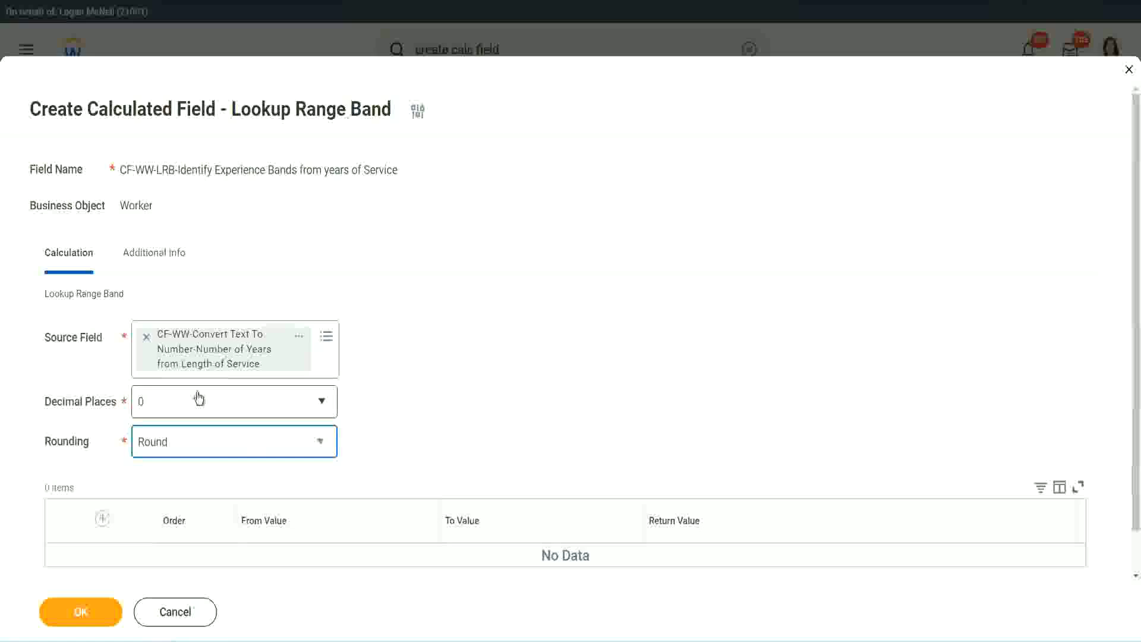
Step: Add a first range row from 0 to 7 with the return value Amateur
click(105, 519)
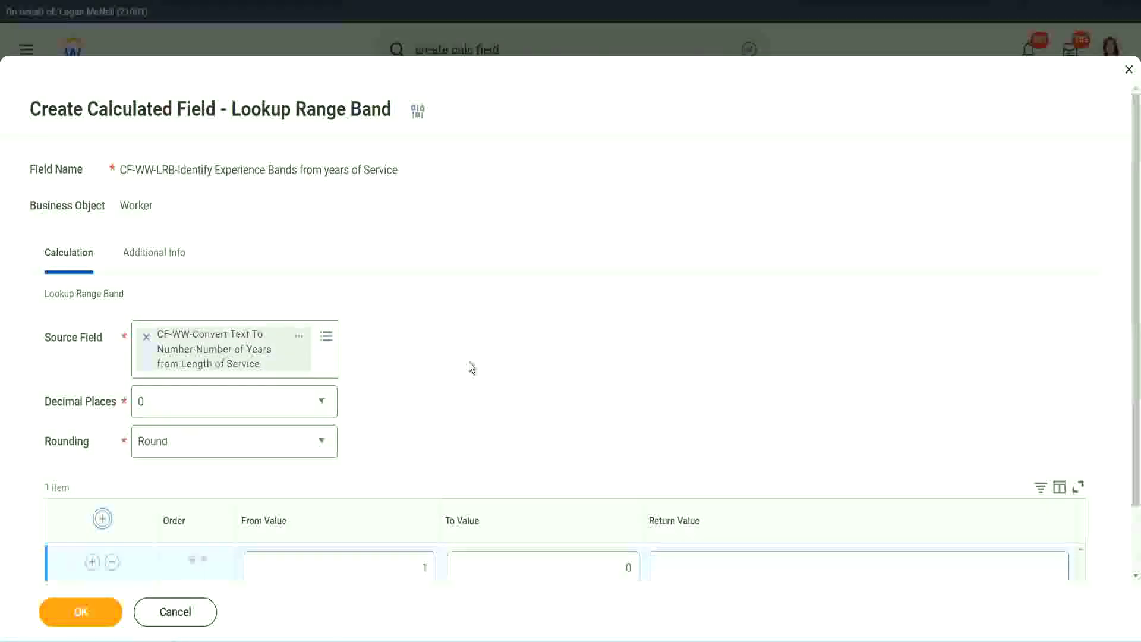
scroll(472, 363, down, 2)
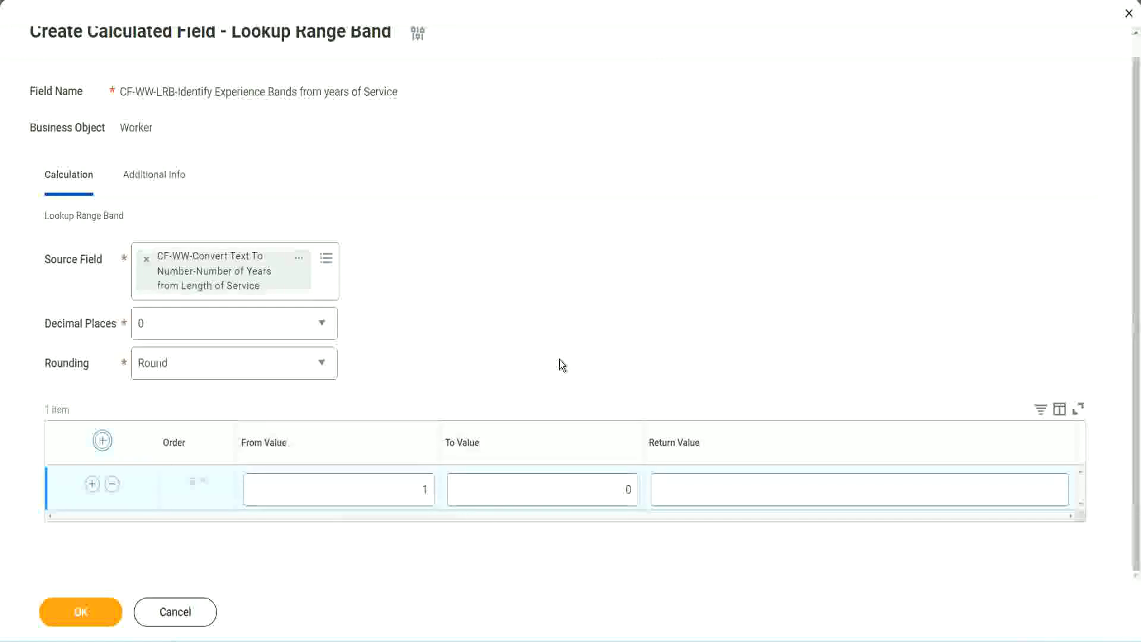
click(416, 493)
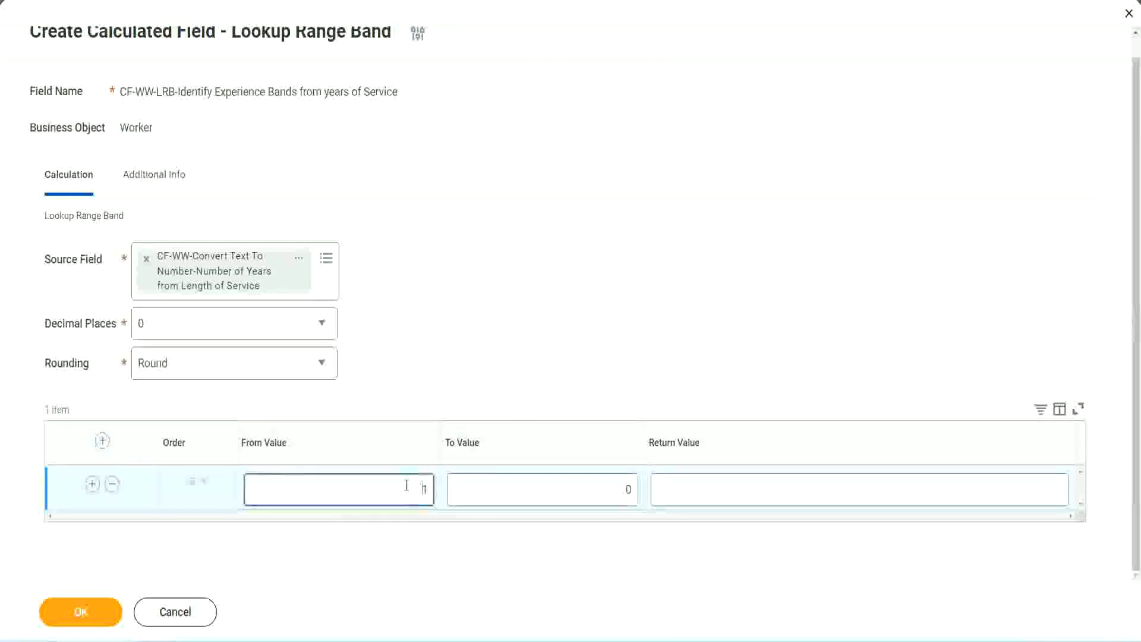
text(0)
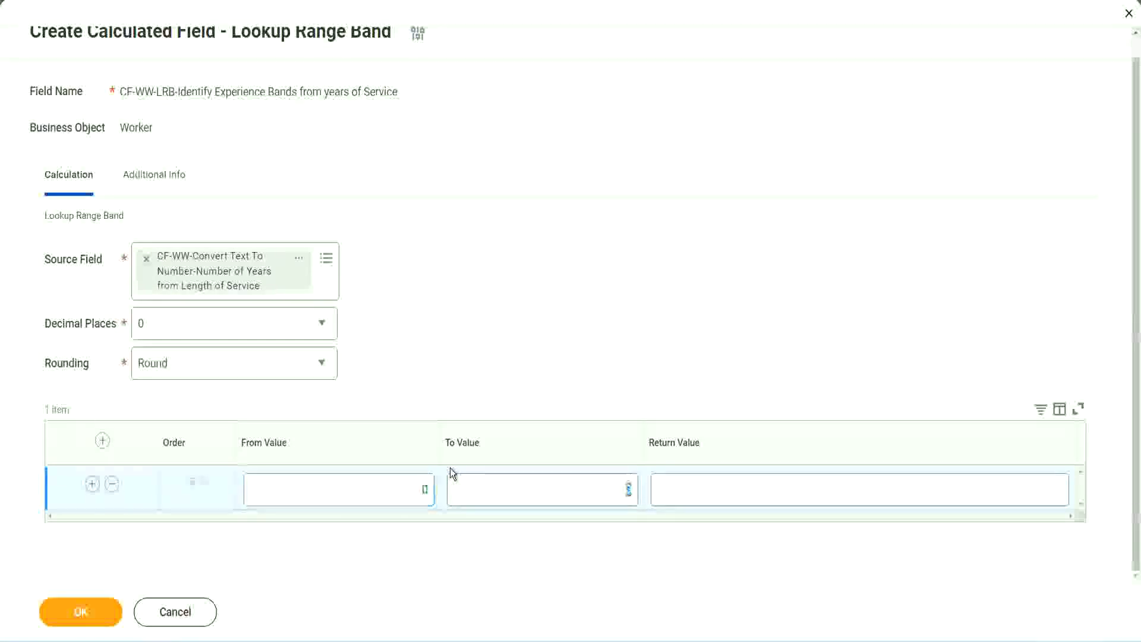
key(Tab)
key(BackSpace)
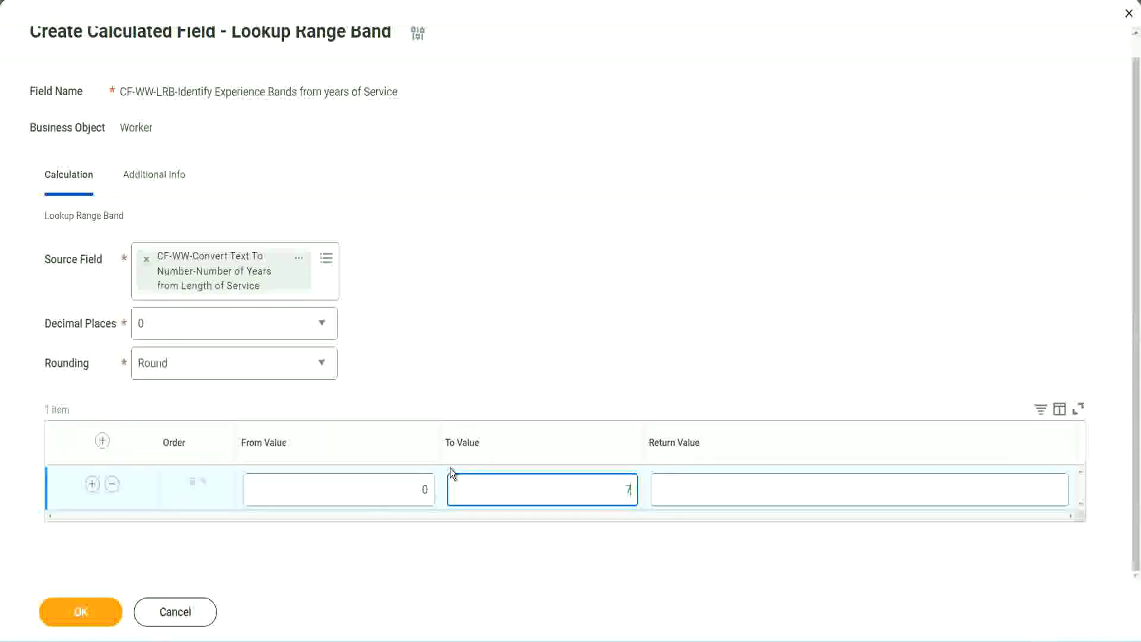
text(7)
key(Tab)
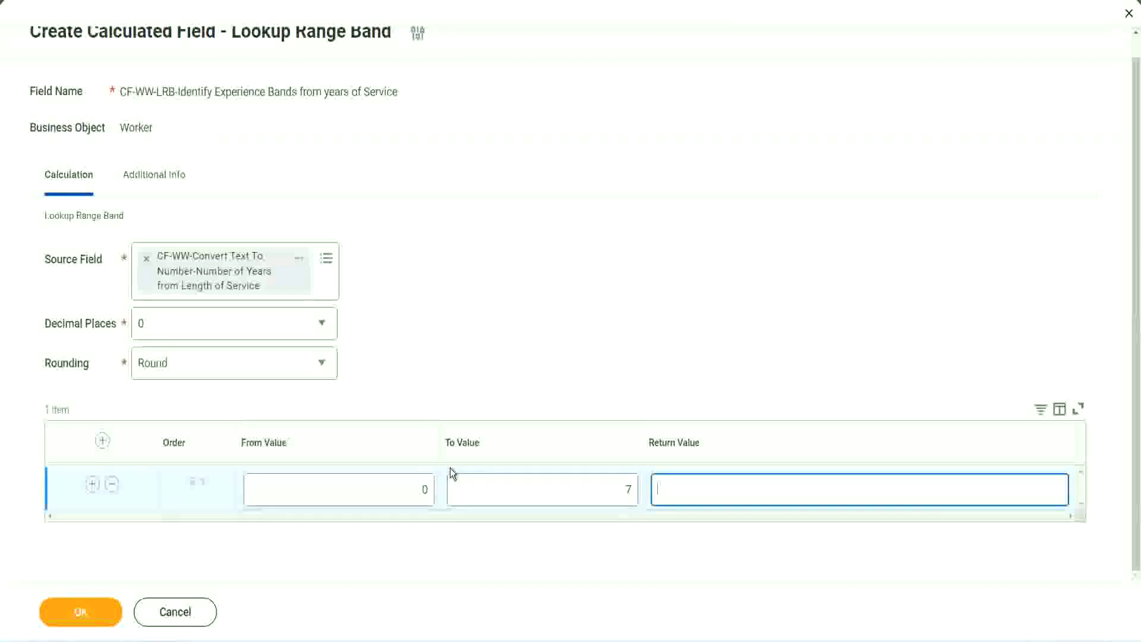
text(Amateur)
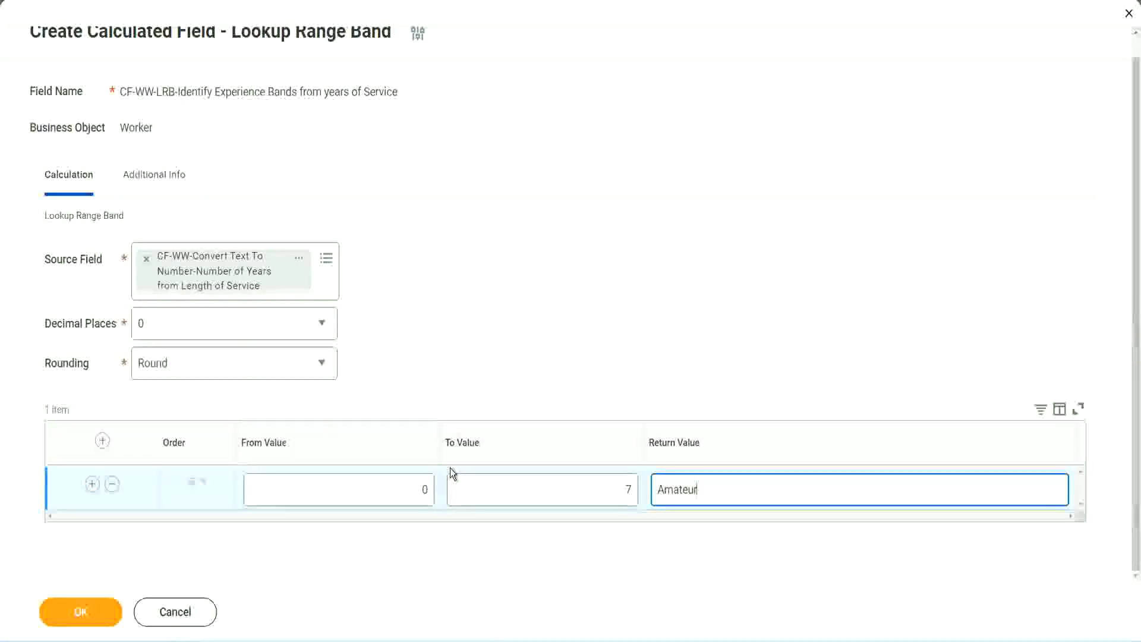
Step: Add a second range row from 8 to 15 with the return value Experienced
click(394, 490)
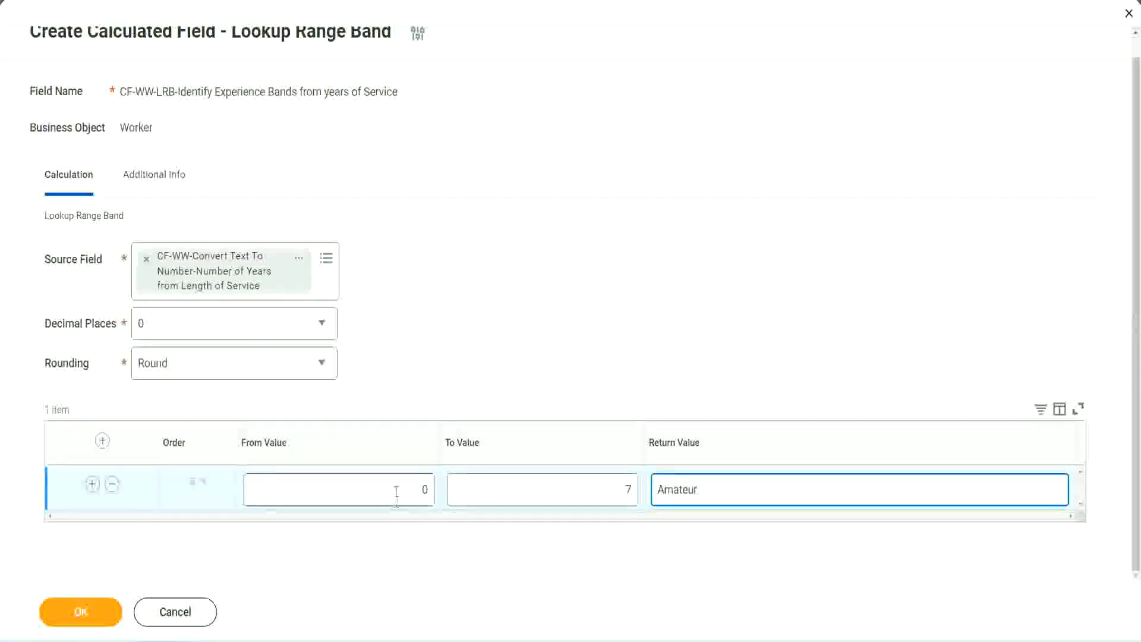
click(604, 477)
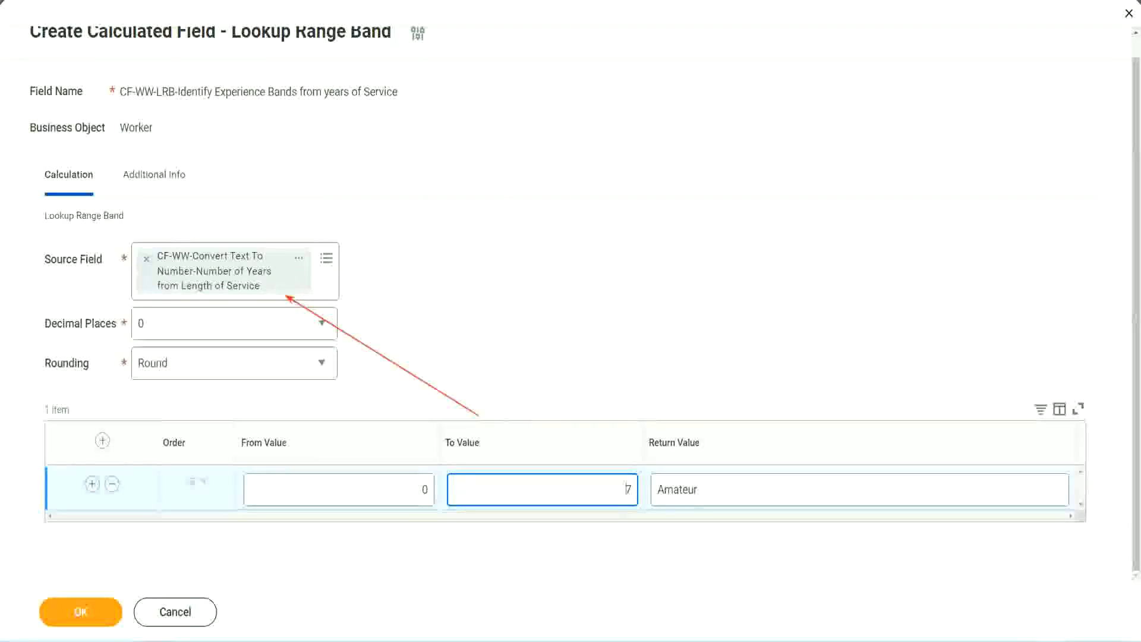
click(92, 484)
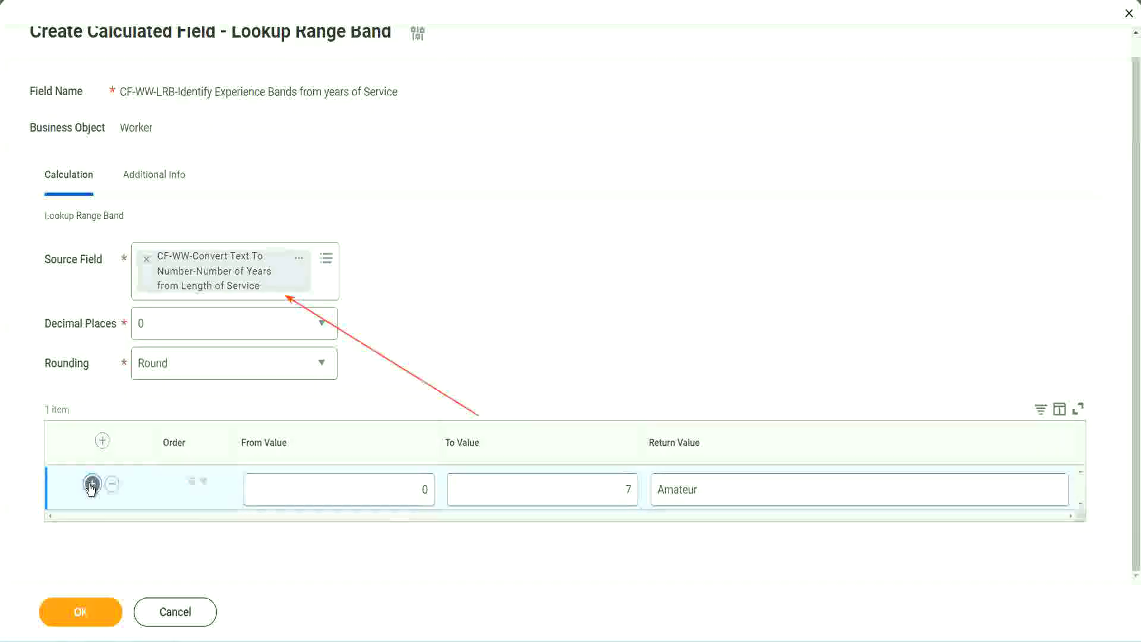
double_click(425, 533)
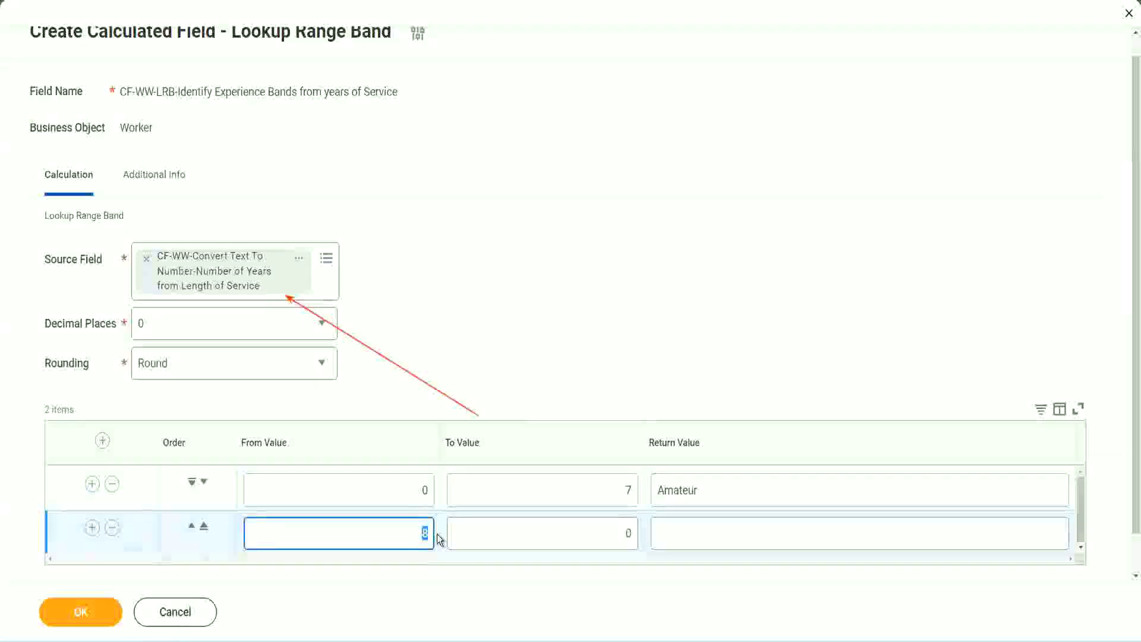
click(411, 493)
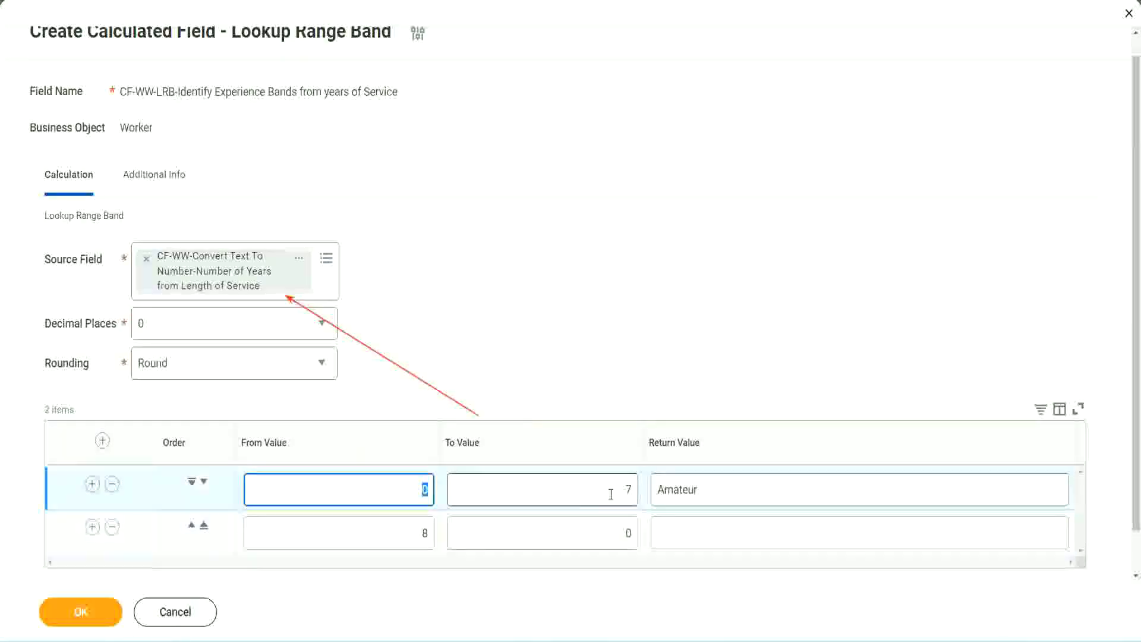
click(620, 494)
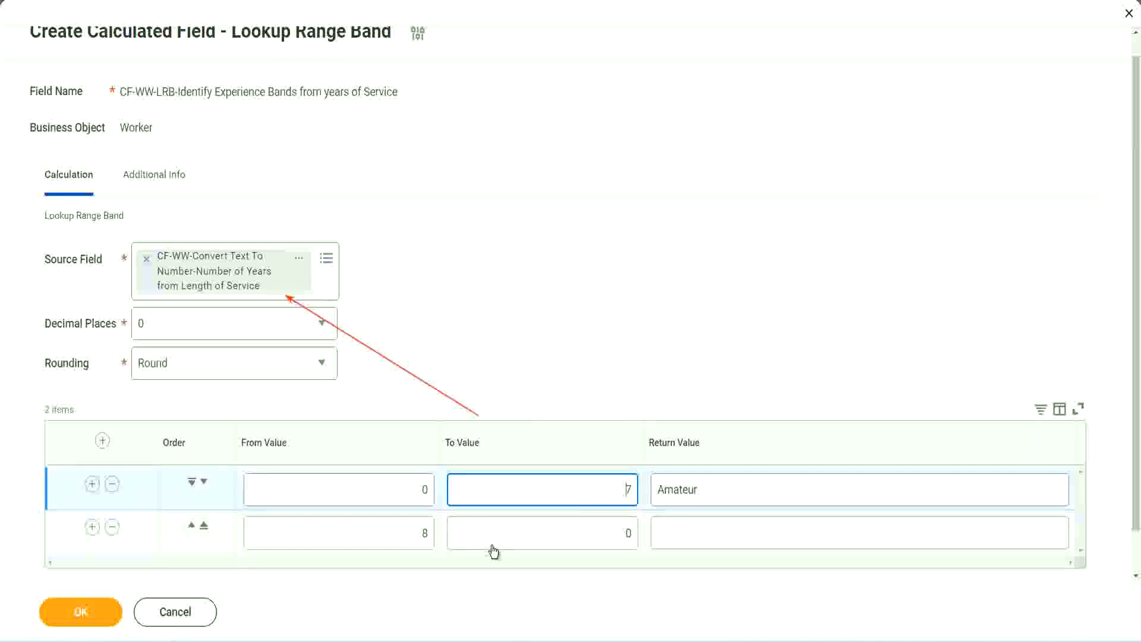
double_click(411, 533)
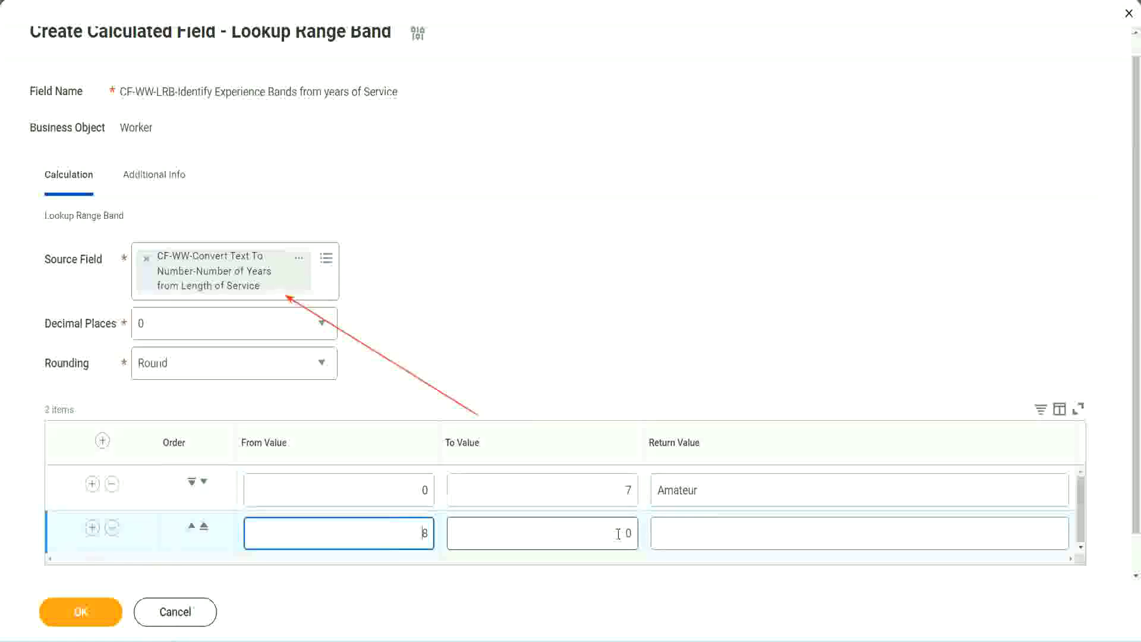
click(618, 533)
key(BackSpace)
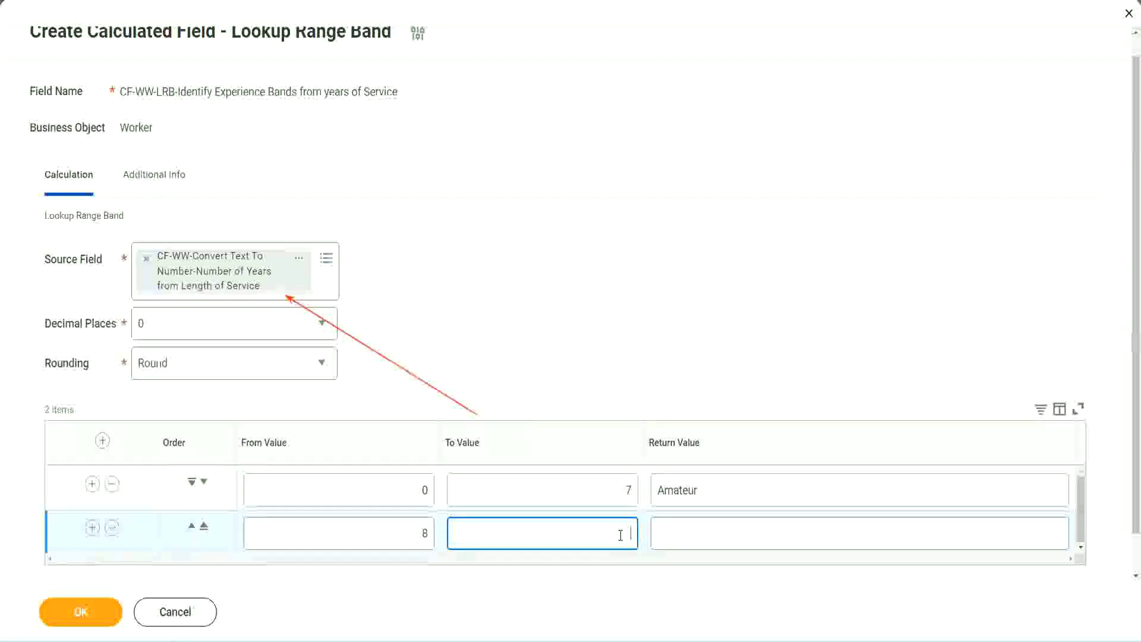
text(15)
click(704, 530)
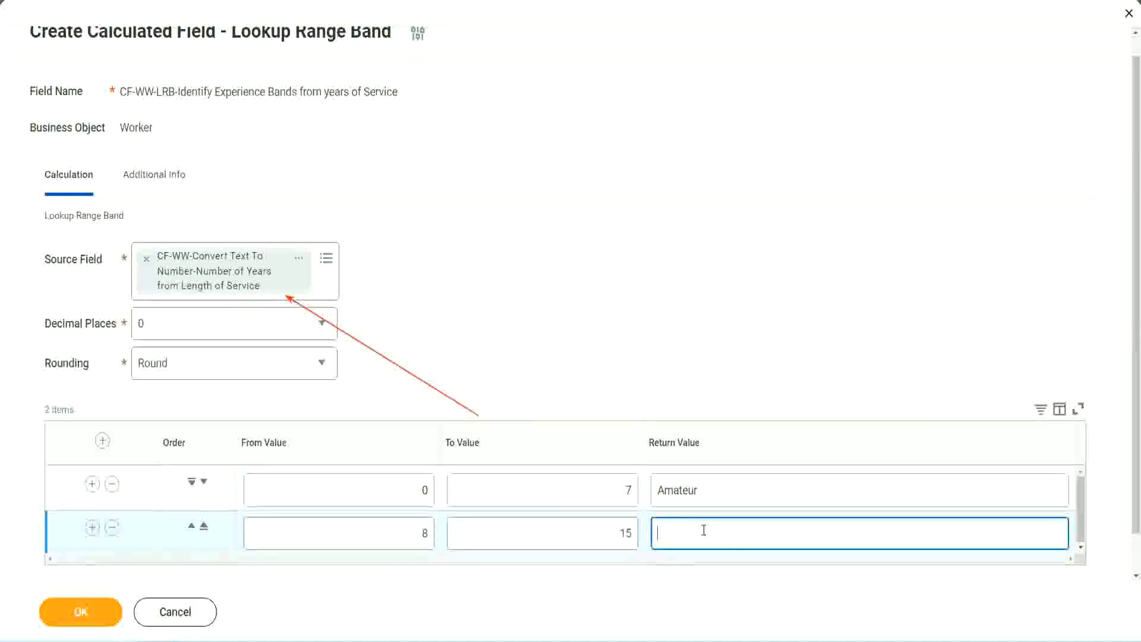
text(Experienced)
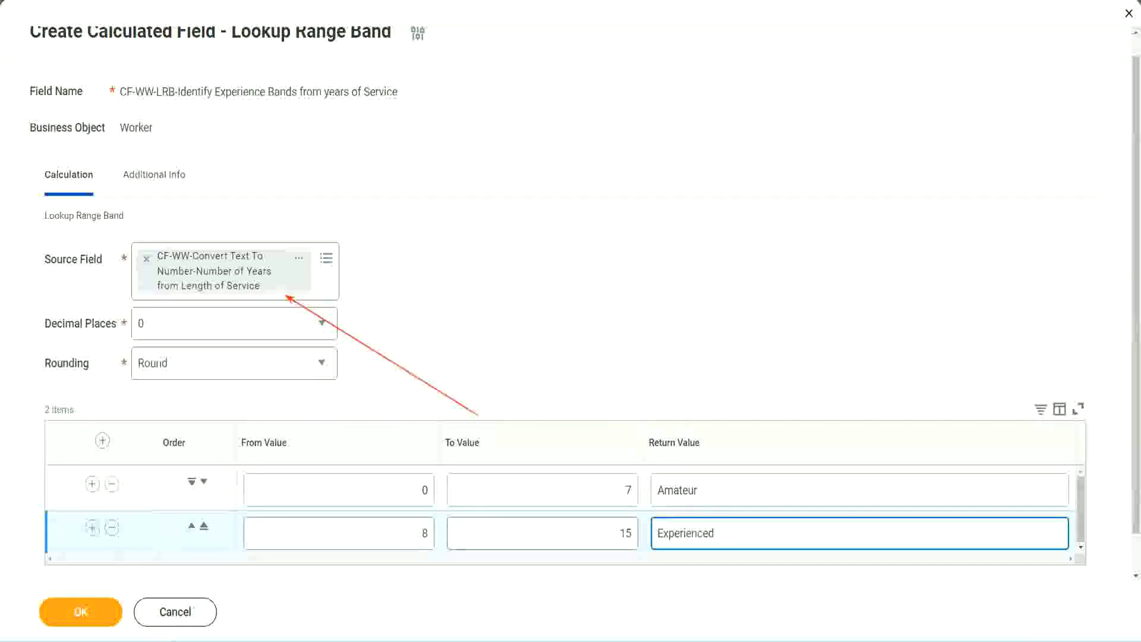
Step: Add a third range row from 16 to 30 with the return value Senior
click(91, 528)
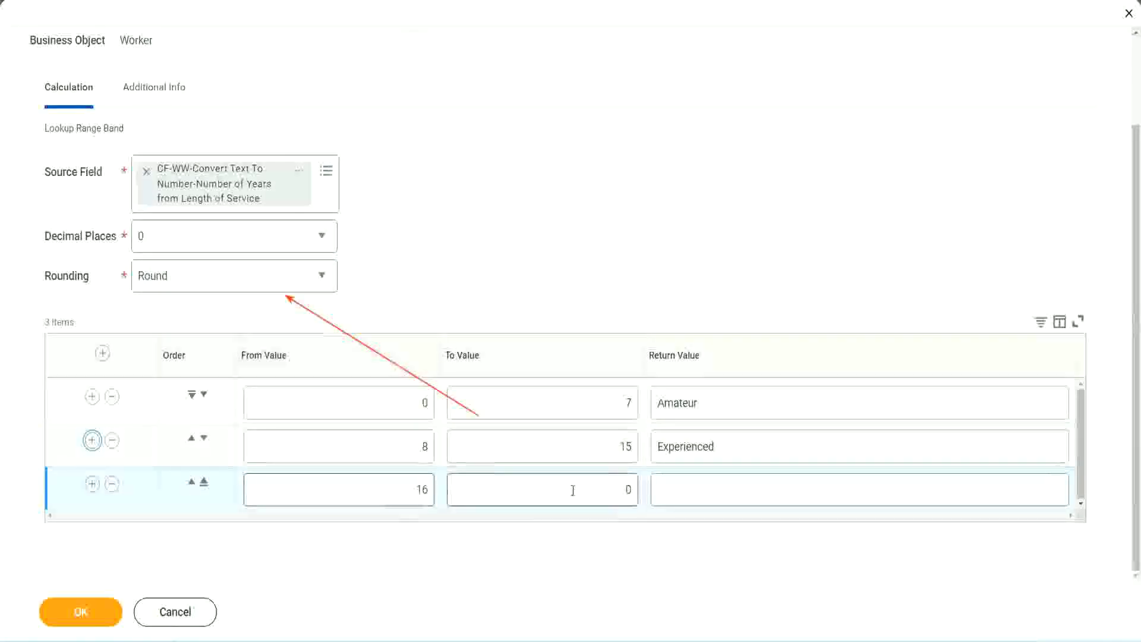
click(606, 487)
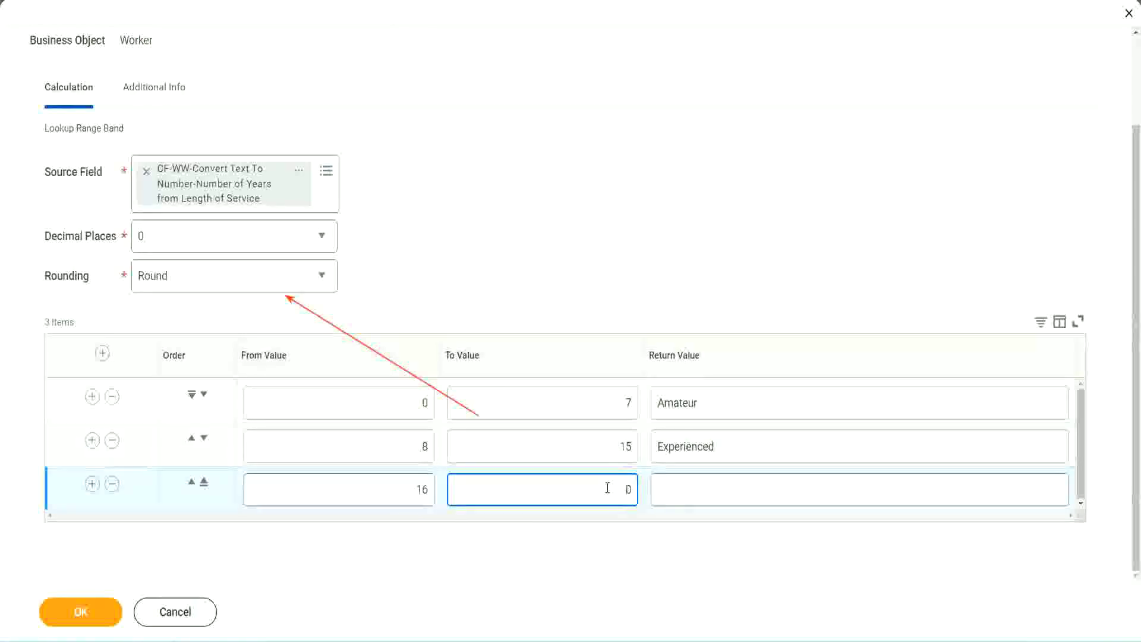
text(3)
key(Tab)
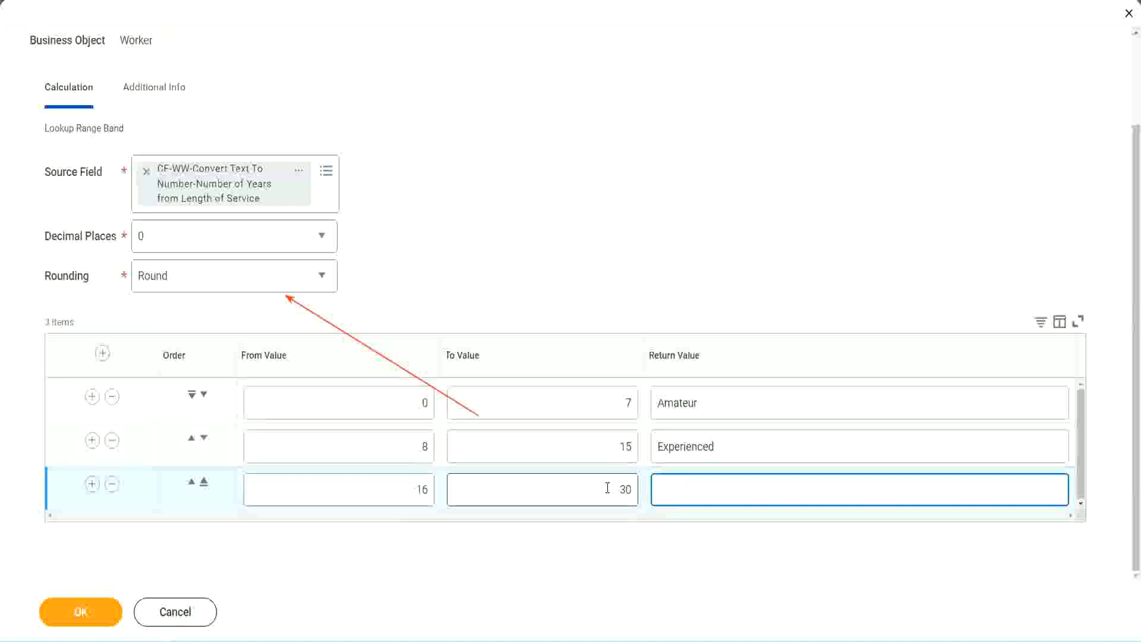
text(L)
text(Se)
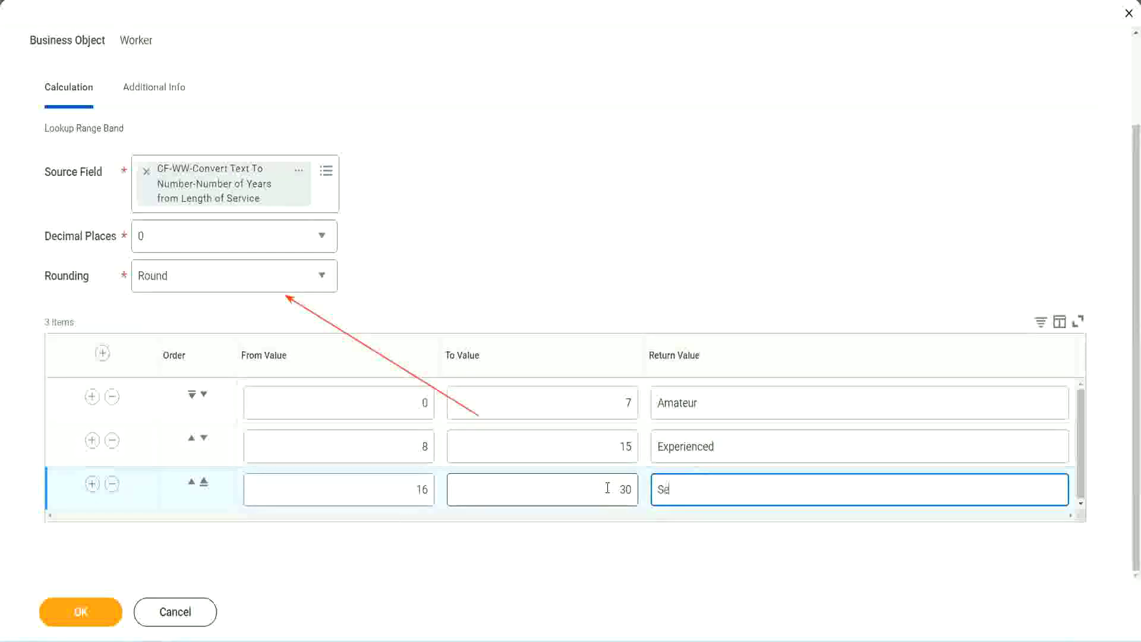
text(nior)
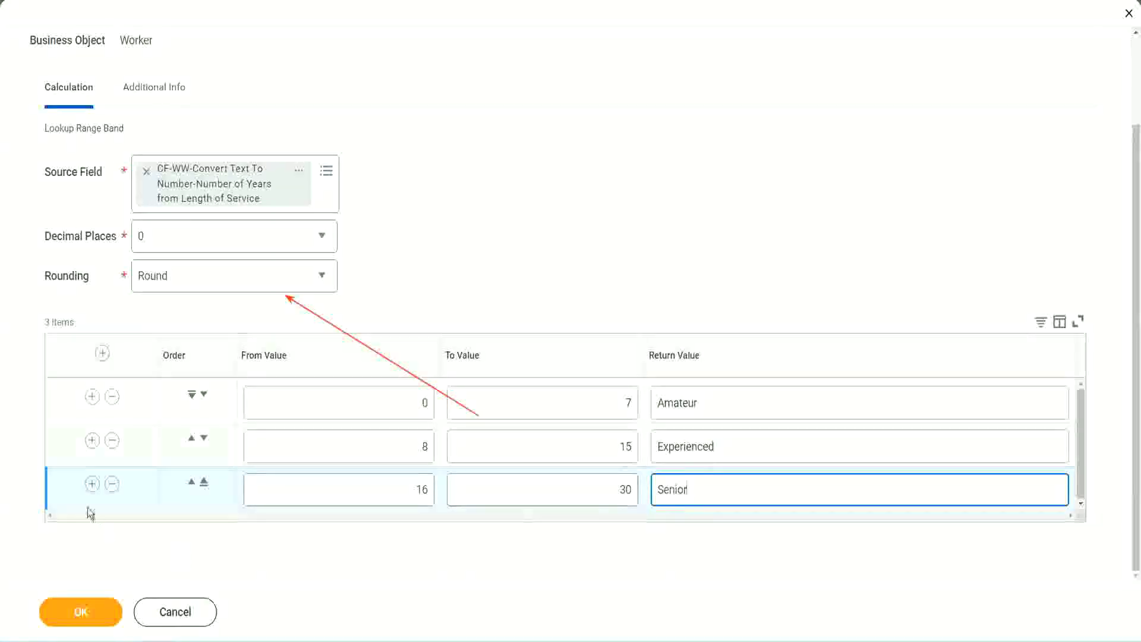
Step: Add a fourth range row from 31 to 1000 with the return value Legend
click(92, 485)
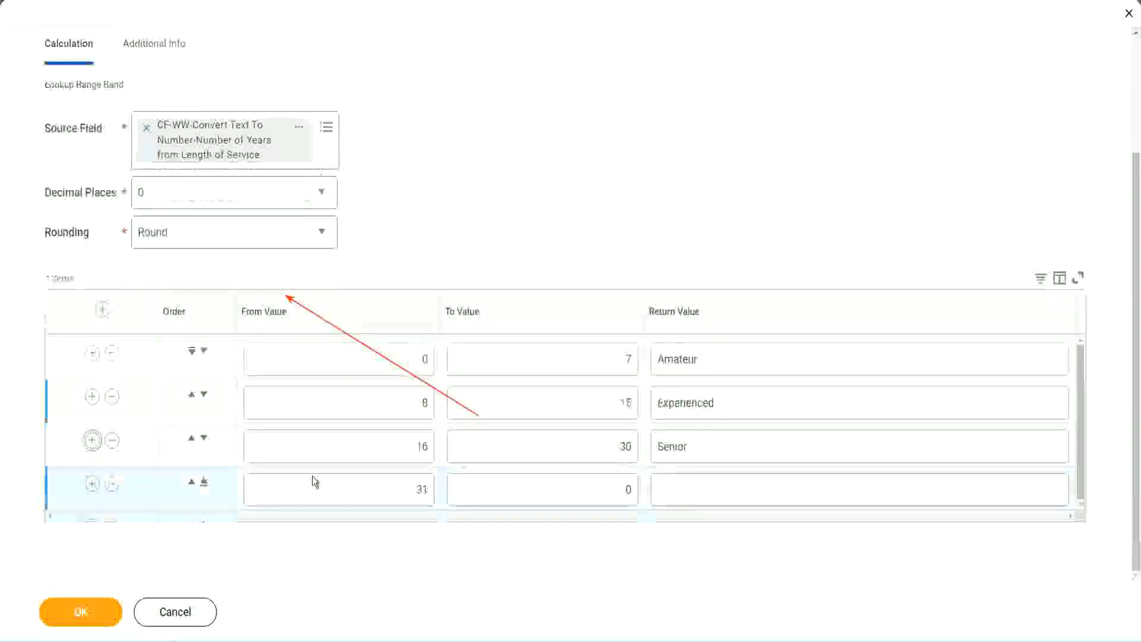
double_click(426, 486)
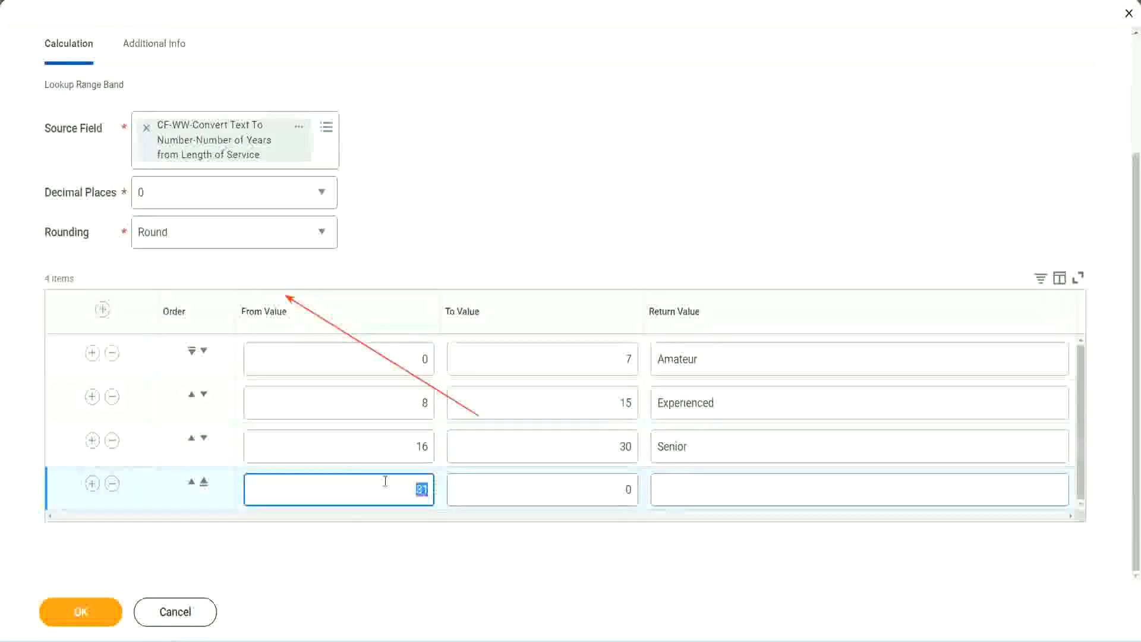
click(612, 488)
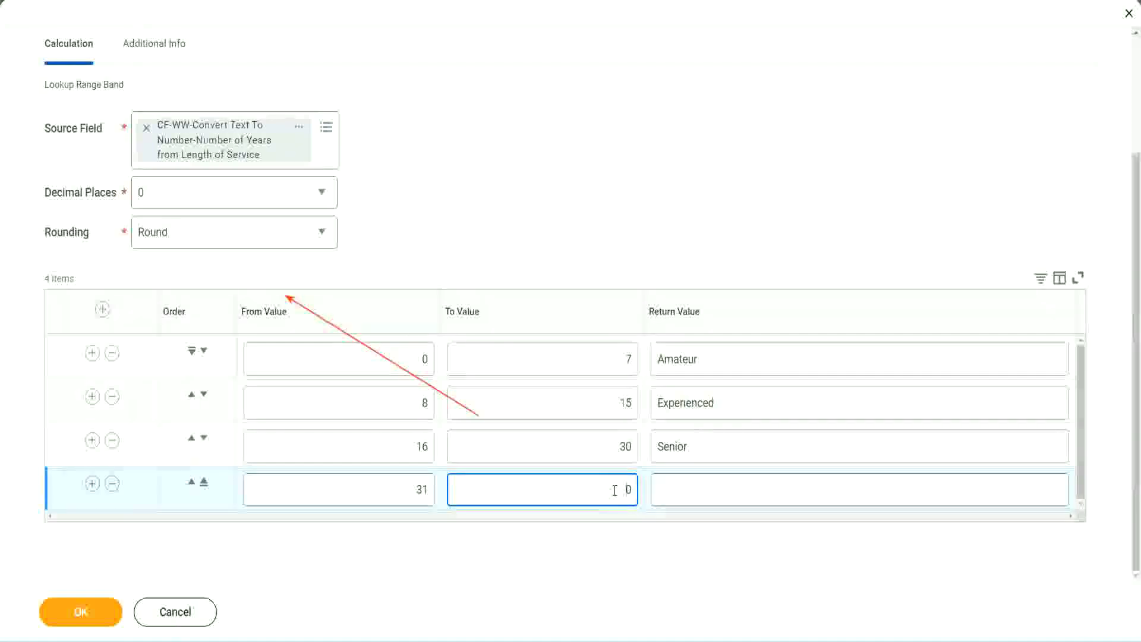
text(1000)
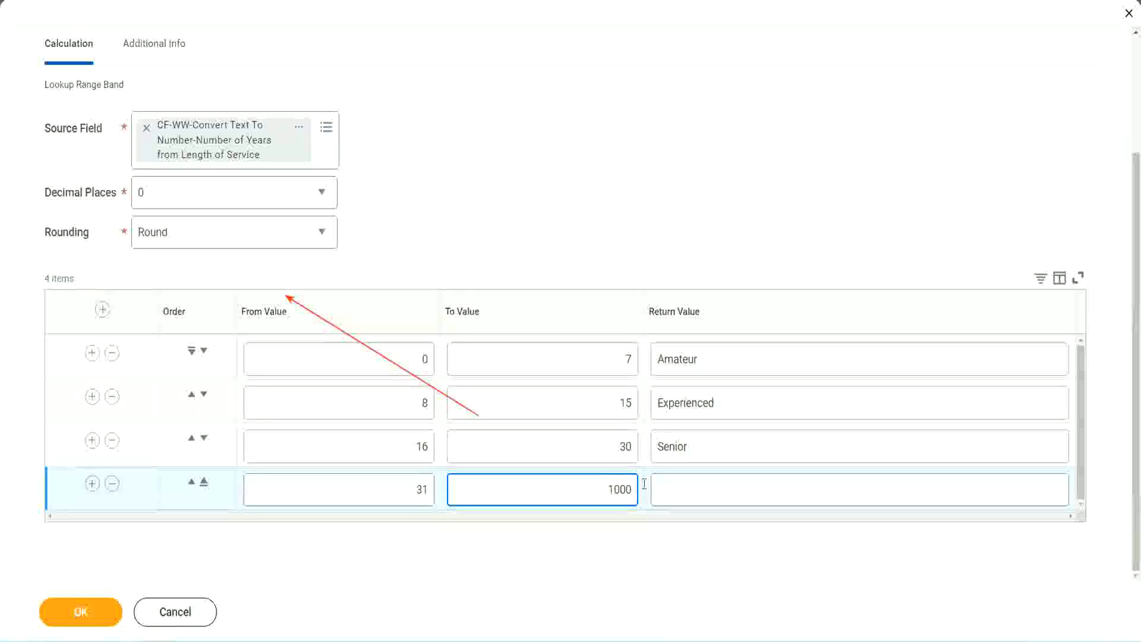
drag(644, 483, 663, 484)
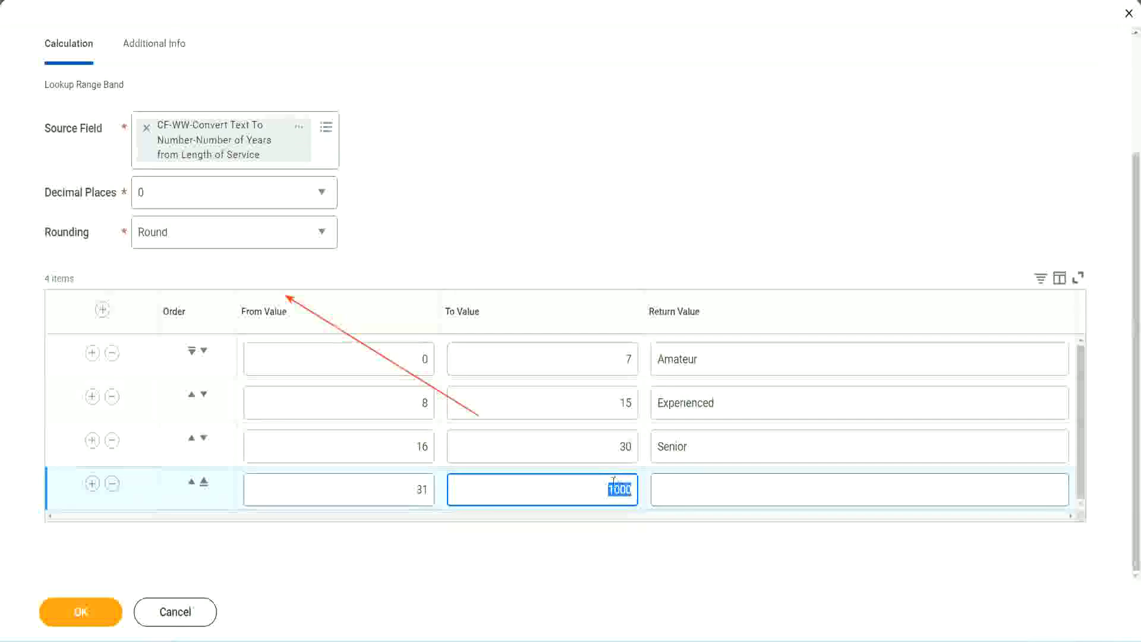
drag(599, 484, 639, 486)
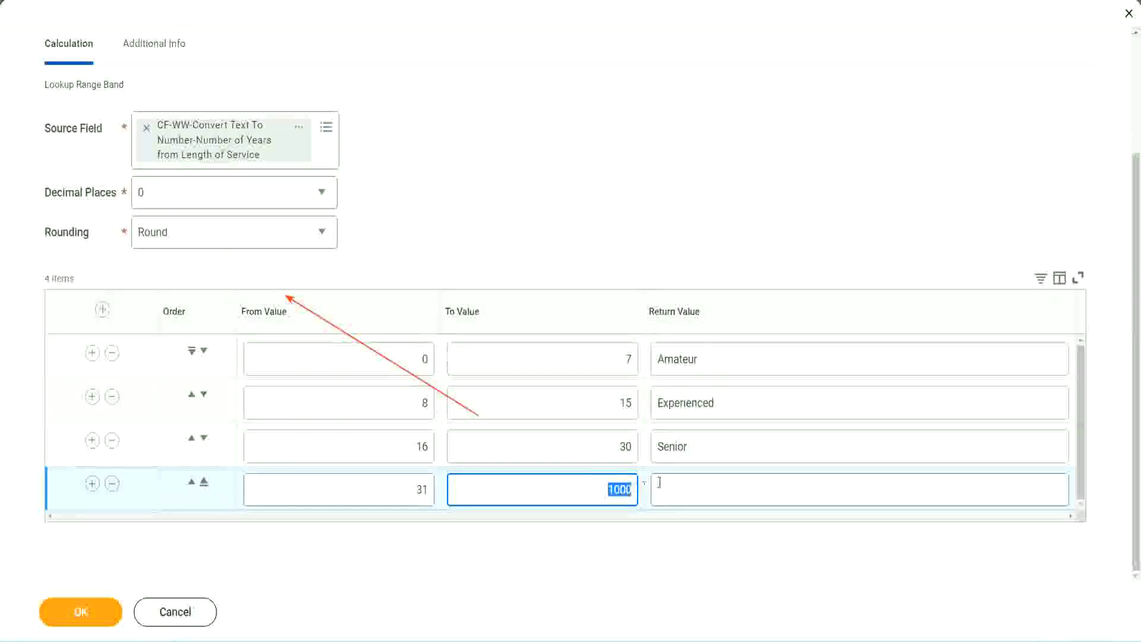
click(711, 489)
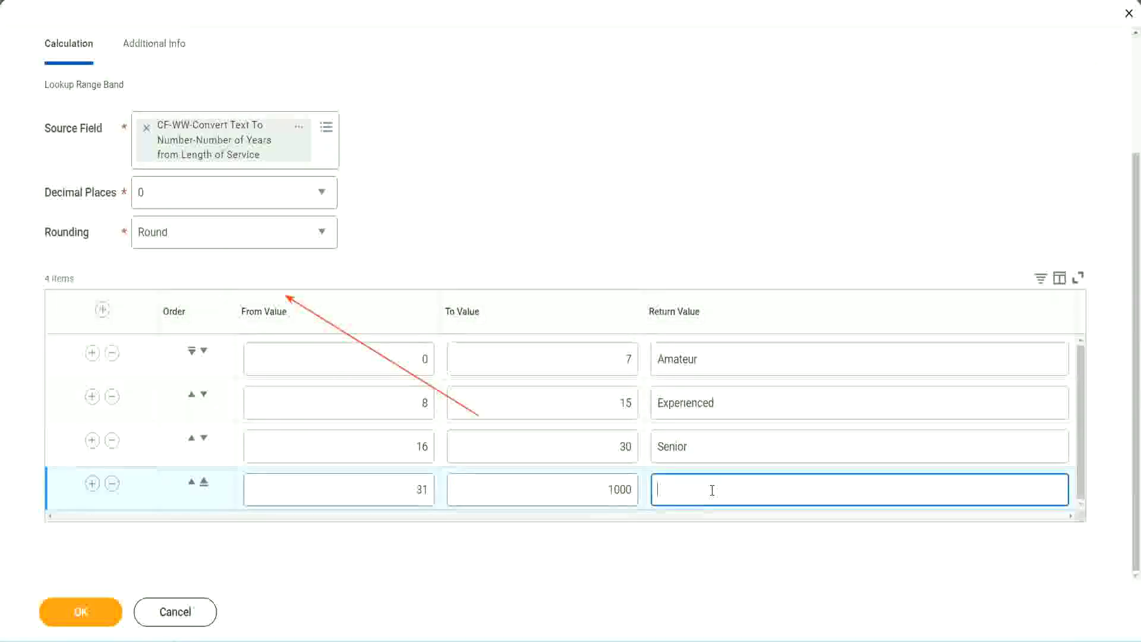
text(Legend)
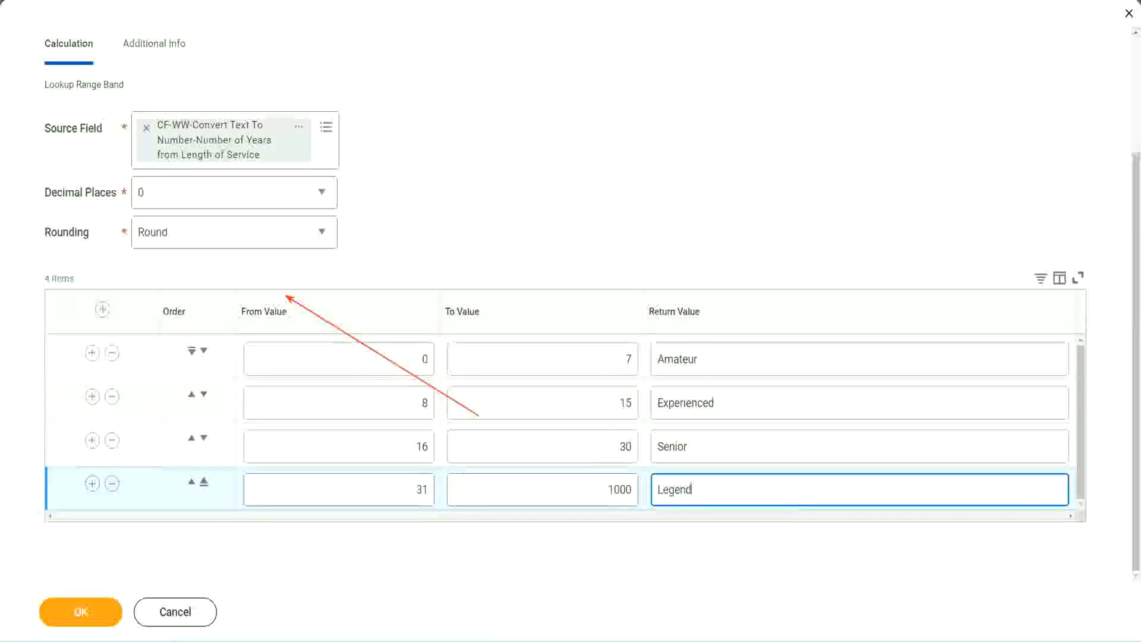
click(531, 196)
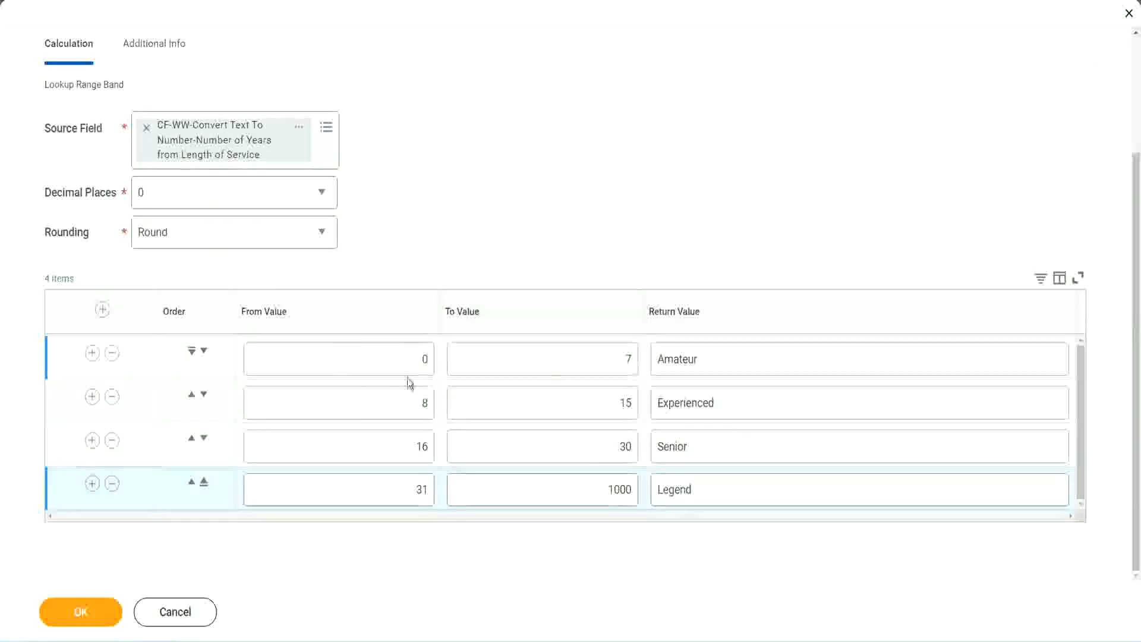
Step: Review the from, to and return values of all the range rows
click(741, 356)
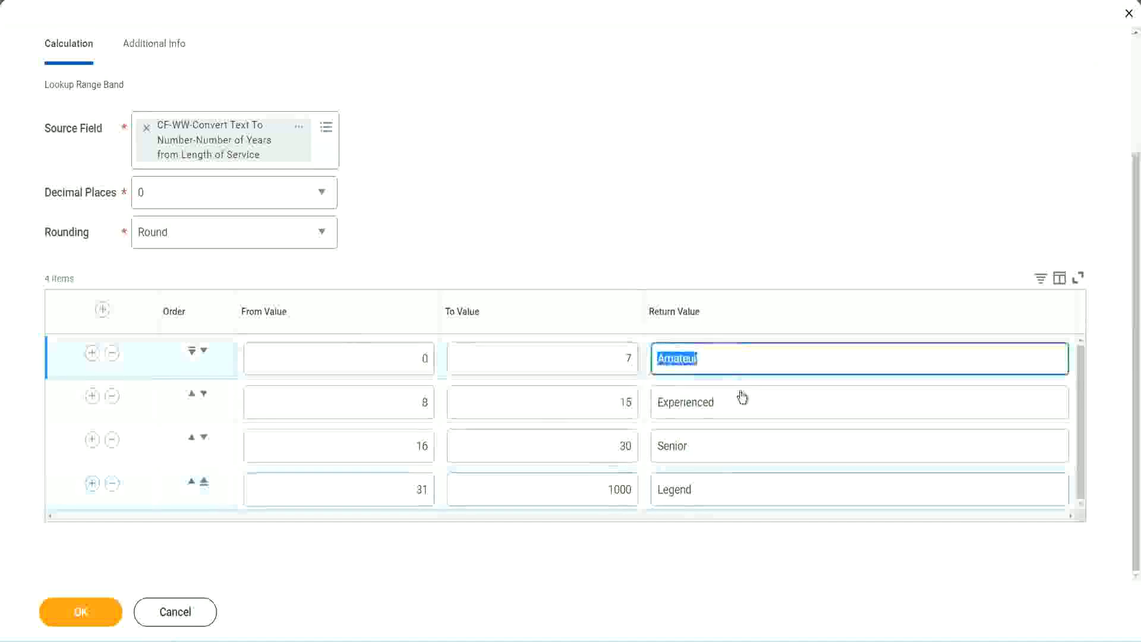
click(735, 407)
click(720, 454)
click(719, 489)
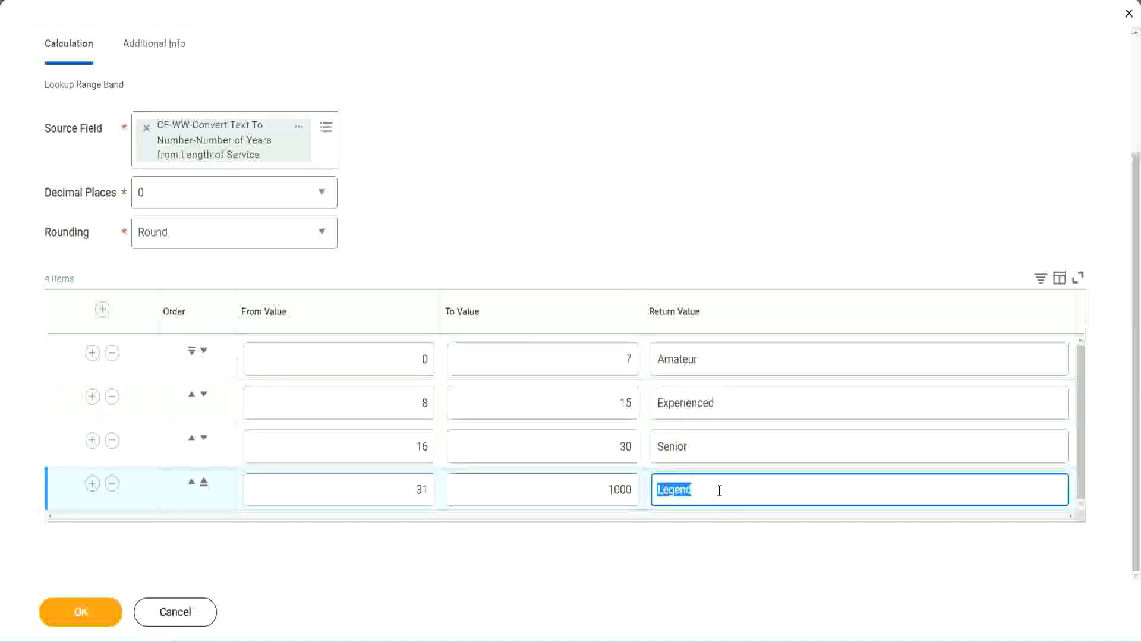
click(380, 359)
click(583, 348)
click(749, 370)
click(731, 404)
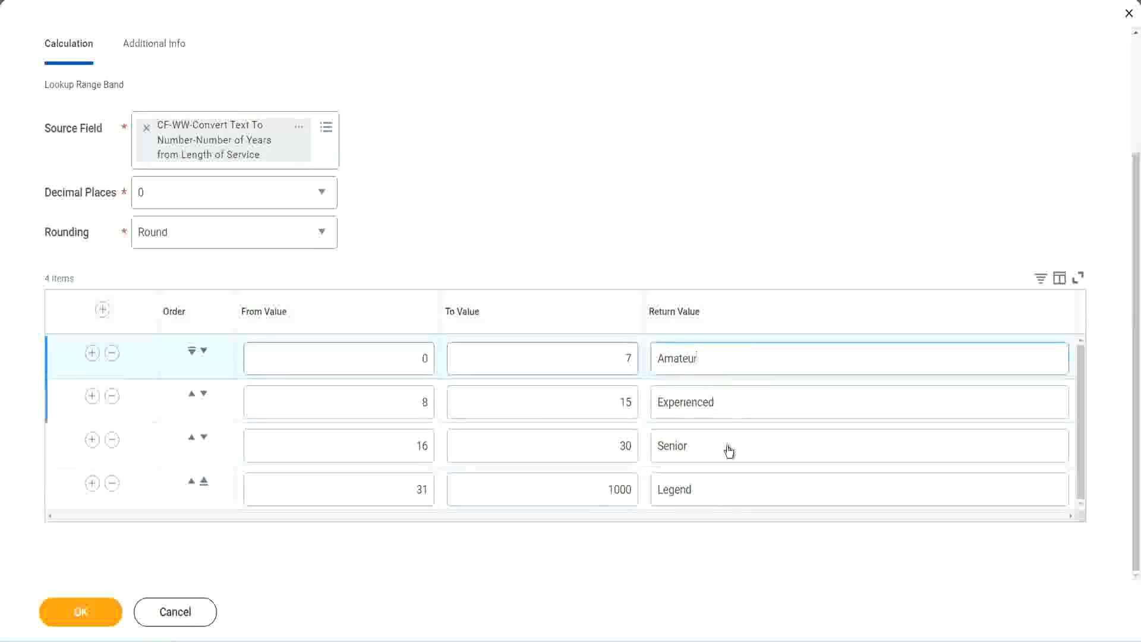
click(726, 451)
click(717, 485)
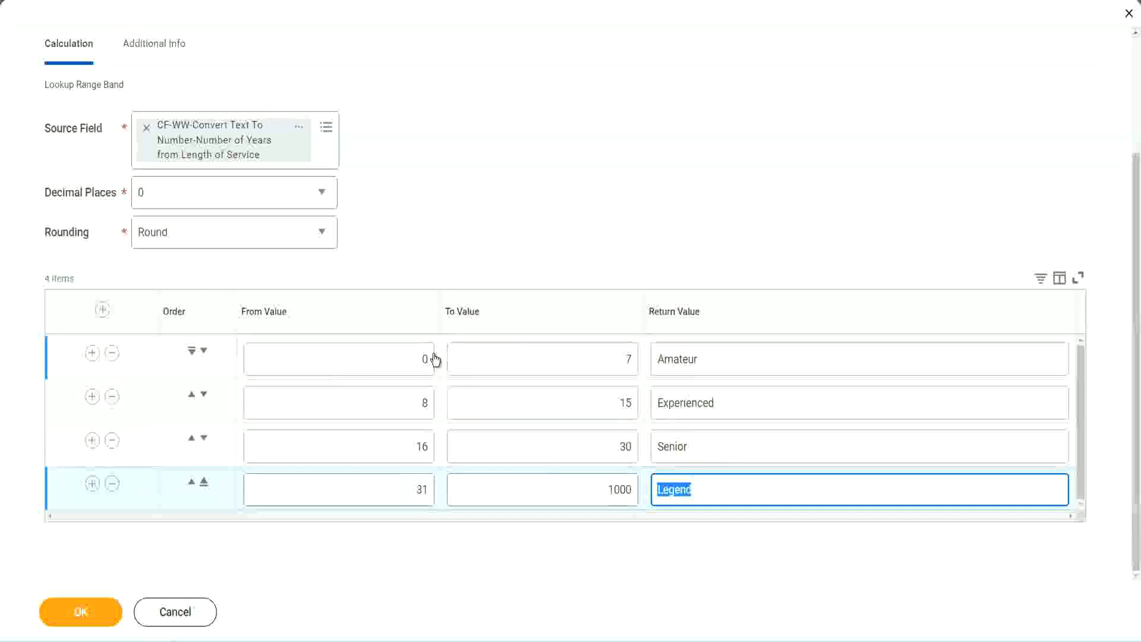
click(550, 293)
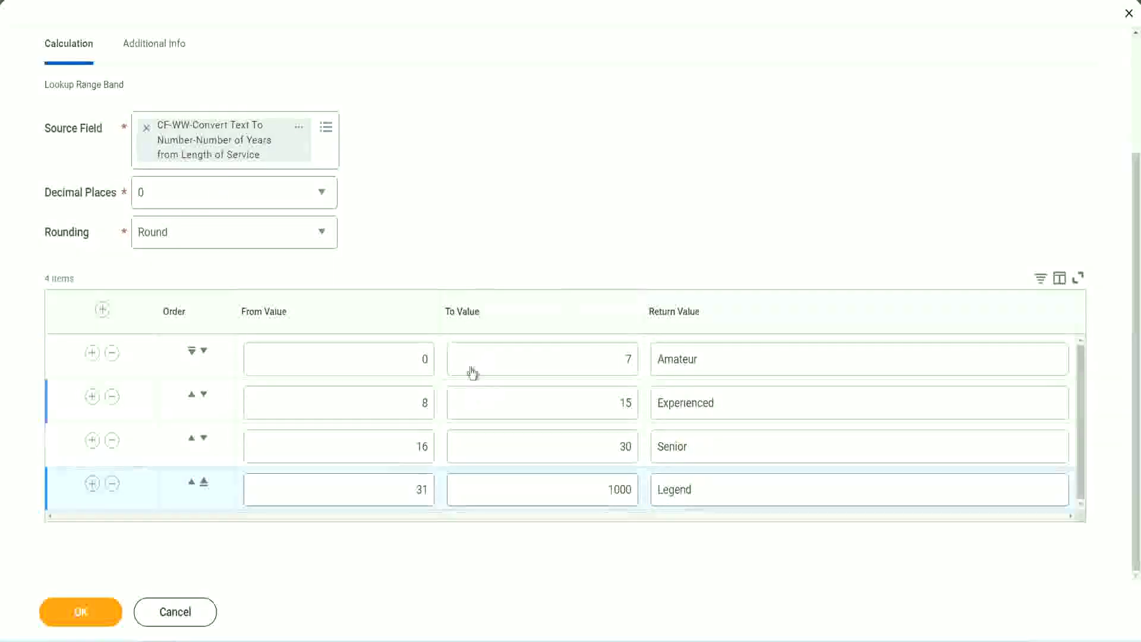
Step: Save the calculated field and copy its name, CF-WW-LRB-Identify Experience Bands from years of Service, from the confirmation page
click(79, 610)
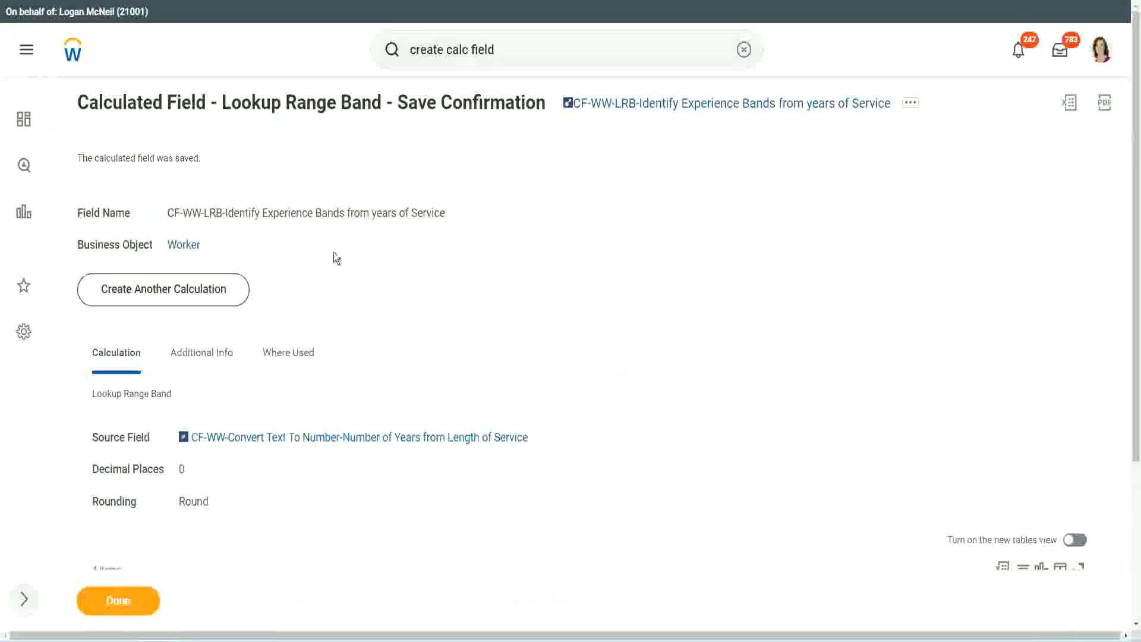
right_click(664, 109)
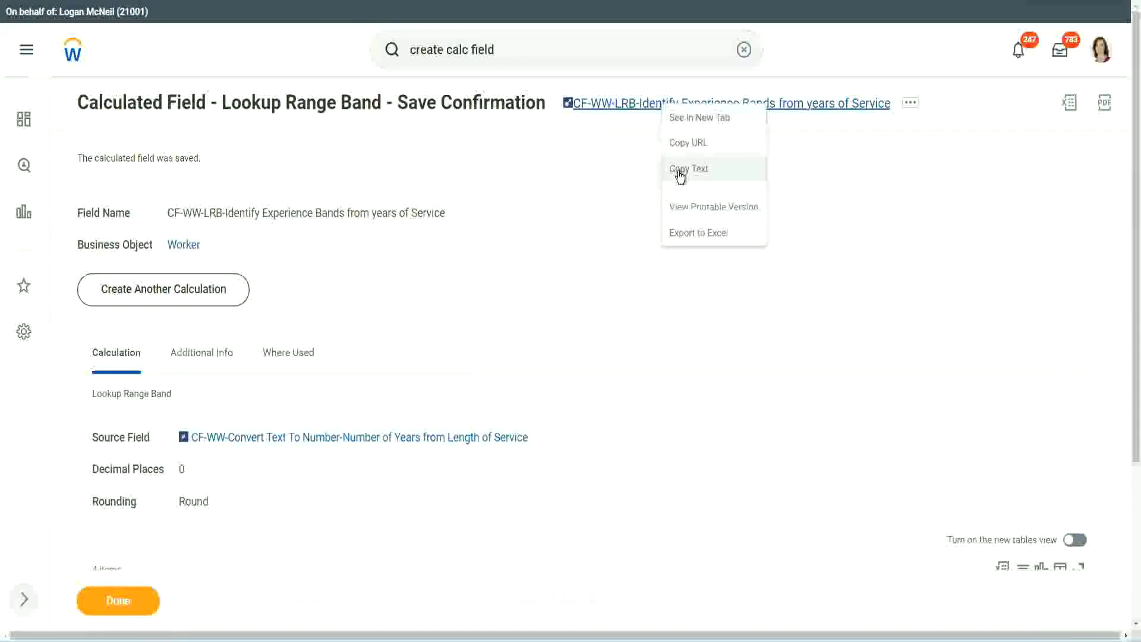
click(674, 176)
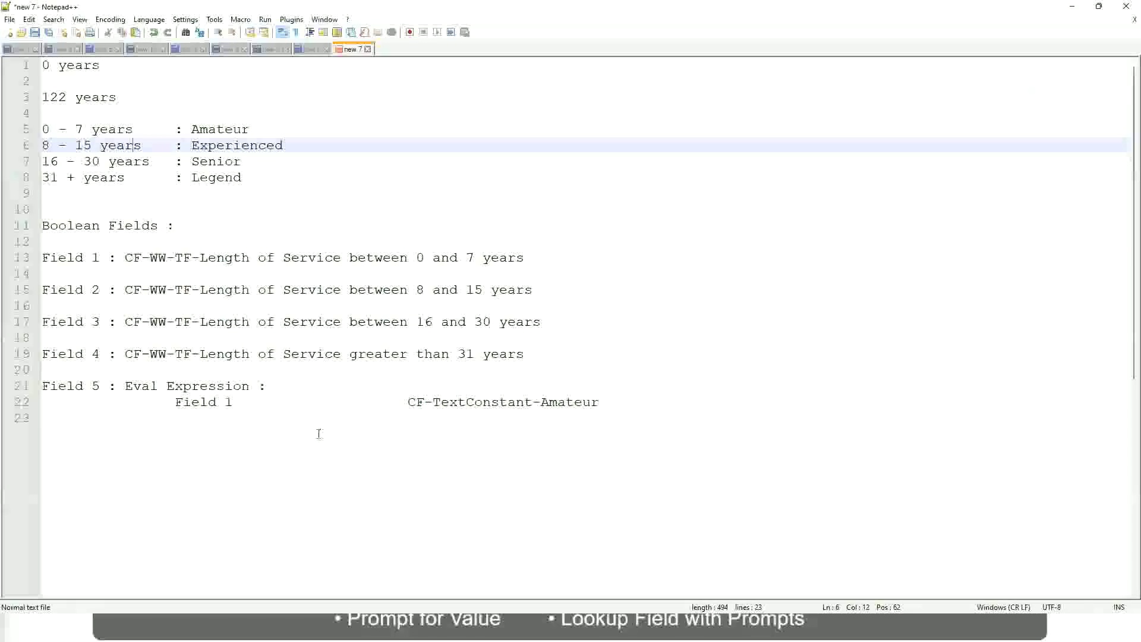
Step: Add the amount 10,000 USD on a new line a few lines below the Field 5 notes
click(318, 433)
key(Return)
key(Return)
key(Return)
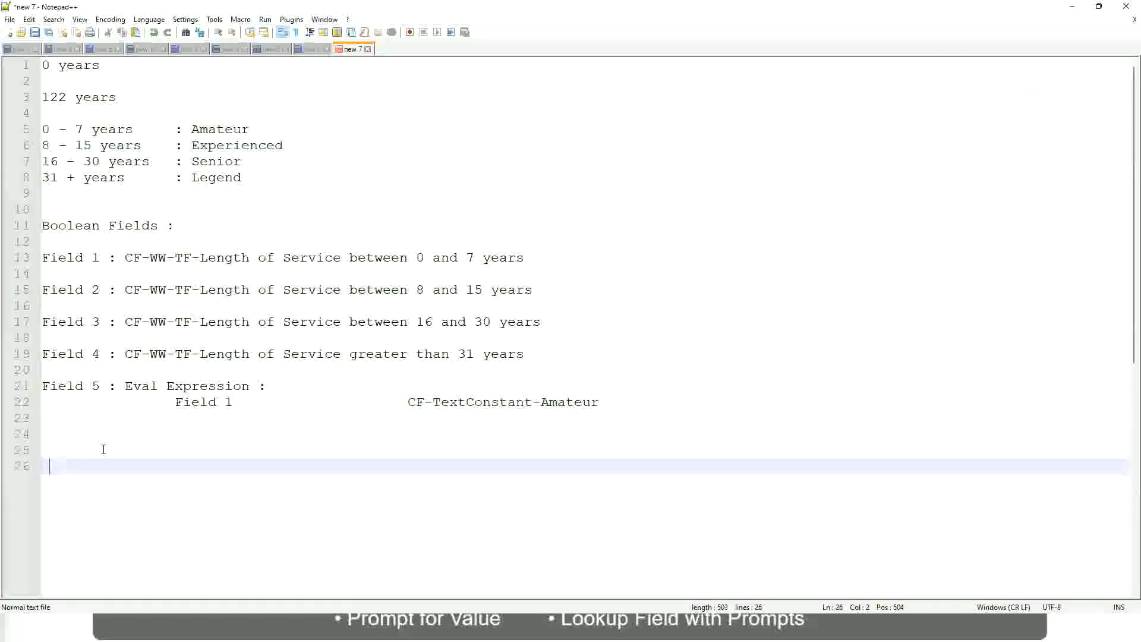
key(Home)
text(10,000 USD)
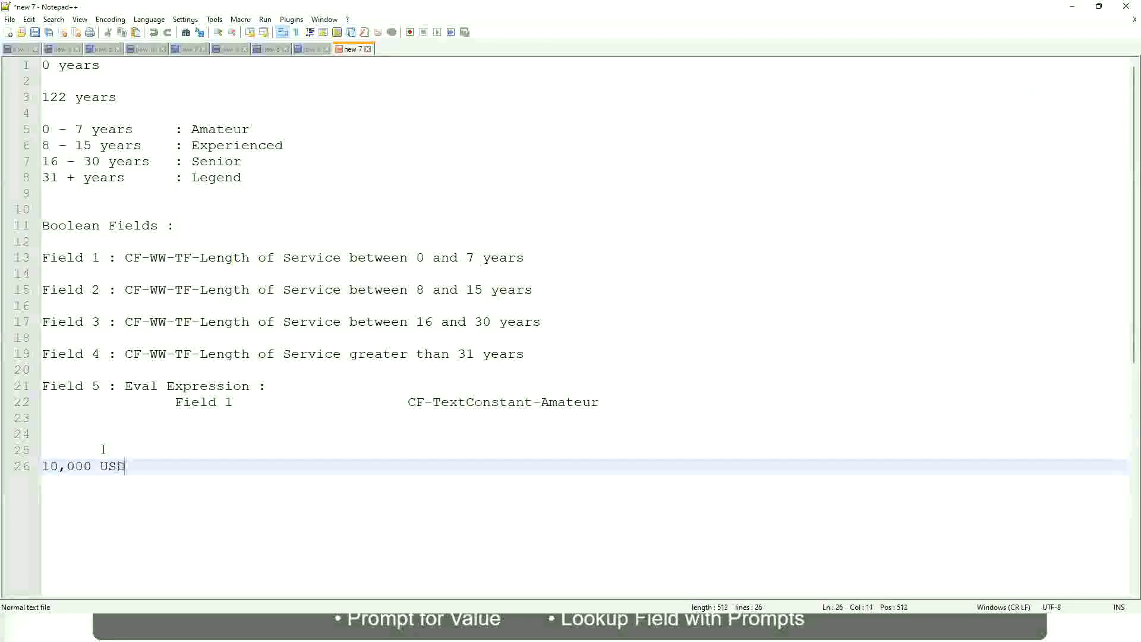
Step: Add the upper amount 1,000,000 USD on the same line, spaced well apart from 10,000 USD
key(Tab)
key(Tab)
key(Tab)
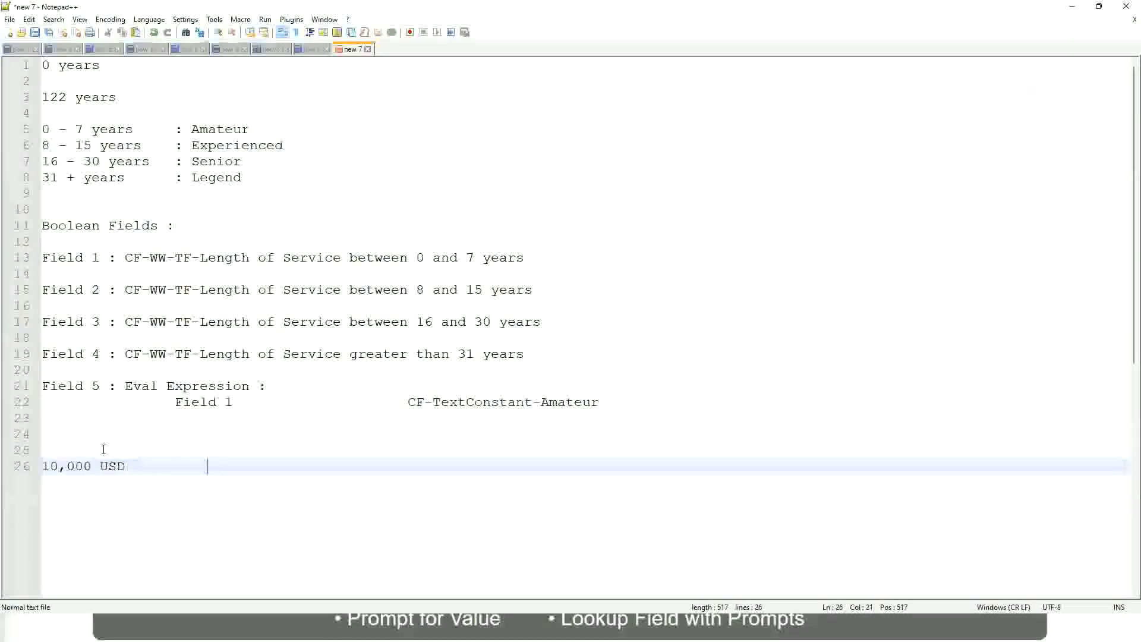
key(Tab)
key(Tab)
text(1,000)
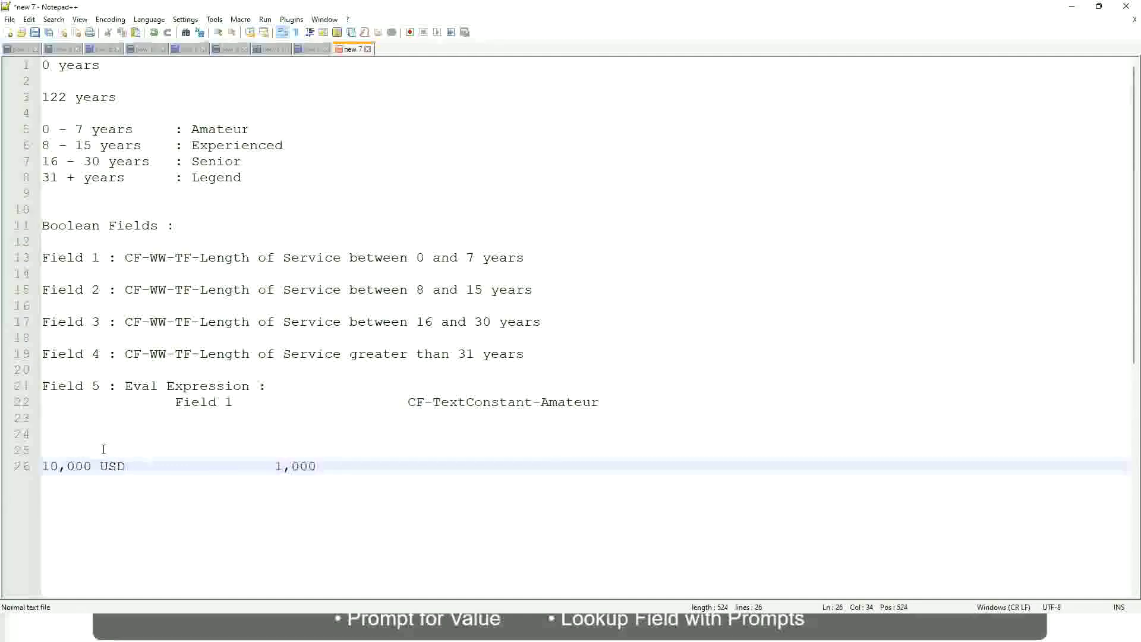
text(,000)
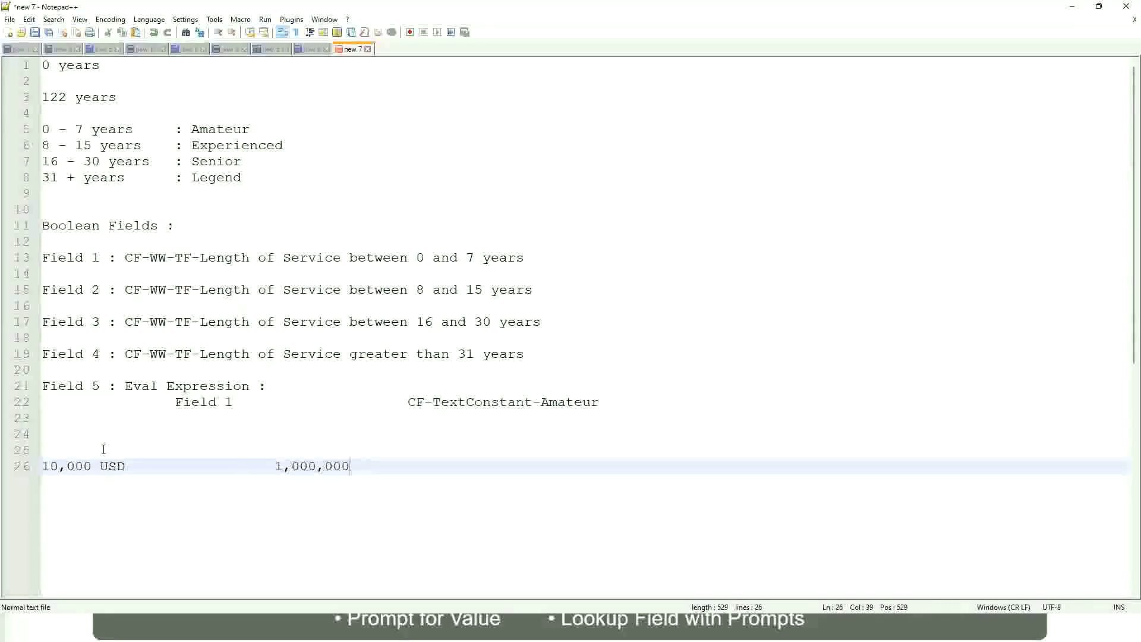
key(Left)
key(Left)
key(Left)
key(Left)
key(Left)
key(Left)
key(Left)
key(Left)
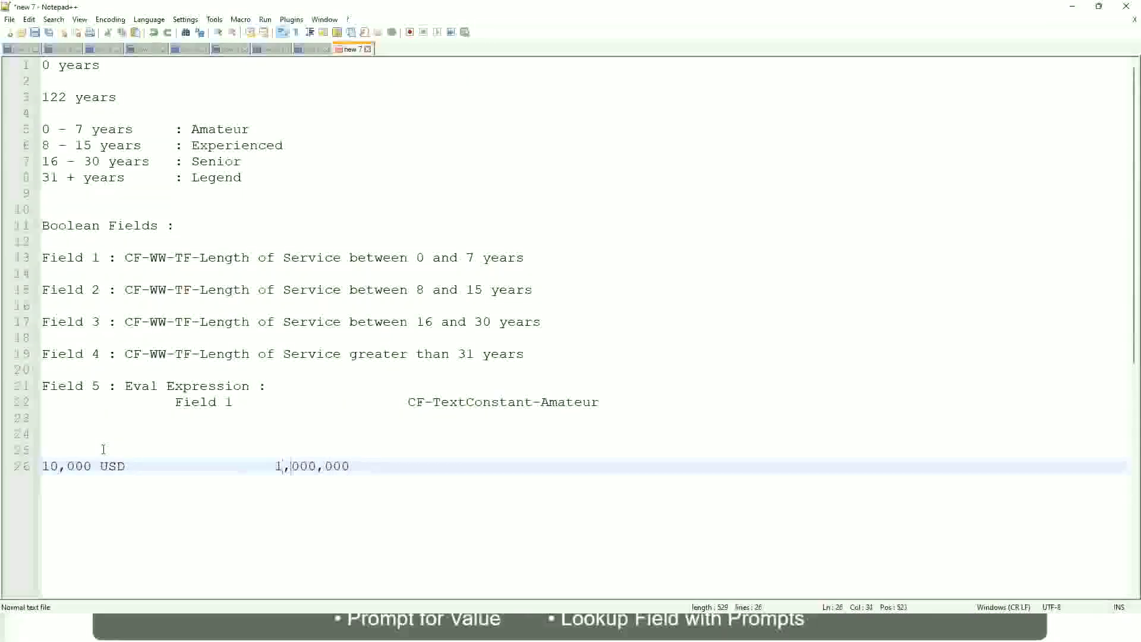
key(Right)
key(Right)
key(Right)
key(Right)
key(Right)
key(Right)
key(Right)
key(Right)
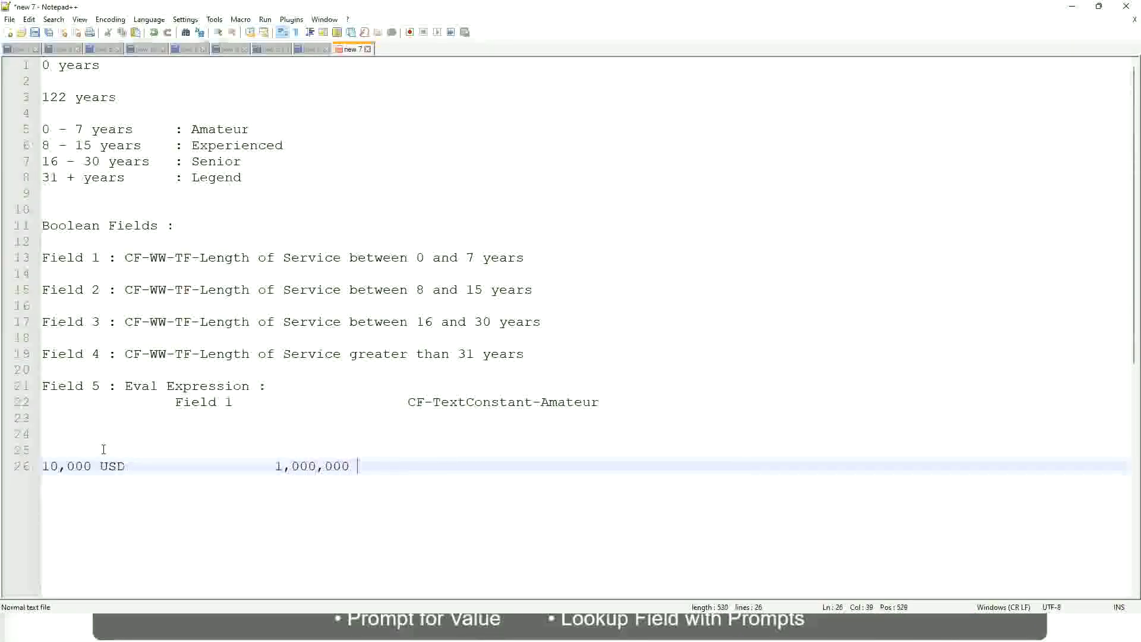
text(usd)
Step: Add the band line "10 - 50,000 : Low" below the USD amounts, leaving a blank line between them
key(Return)
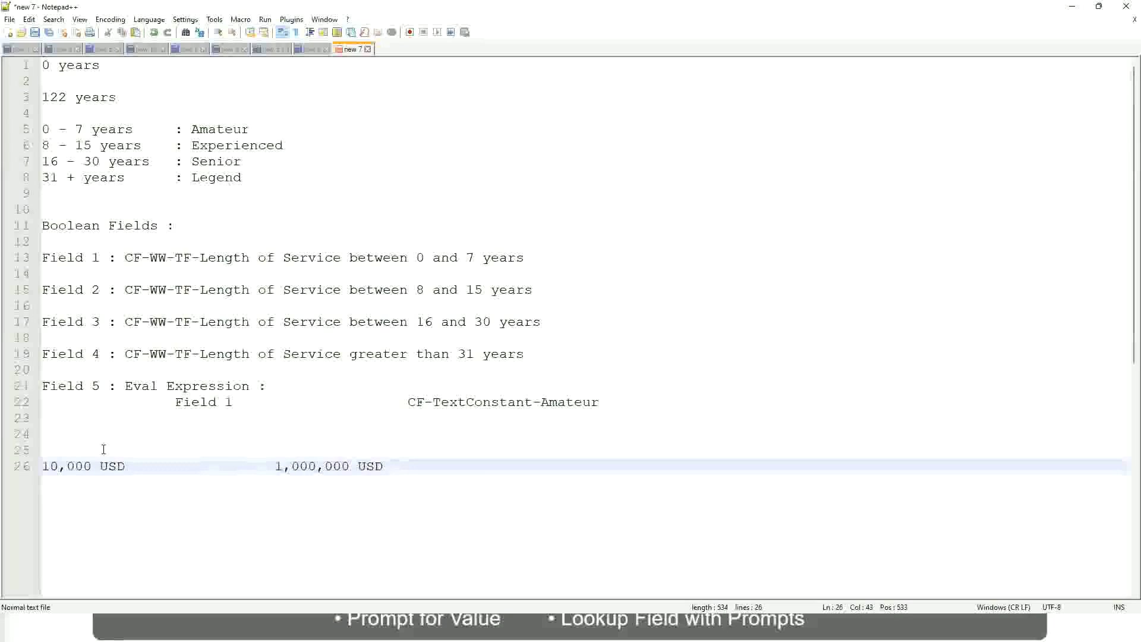
key(Return)
key(Return)
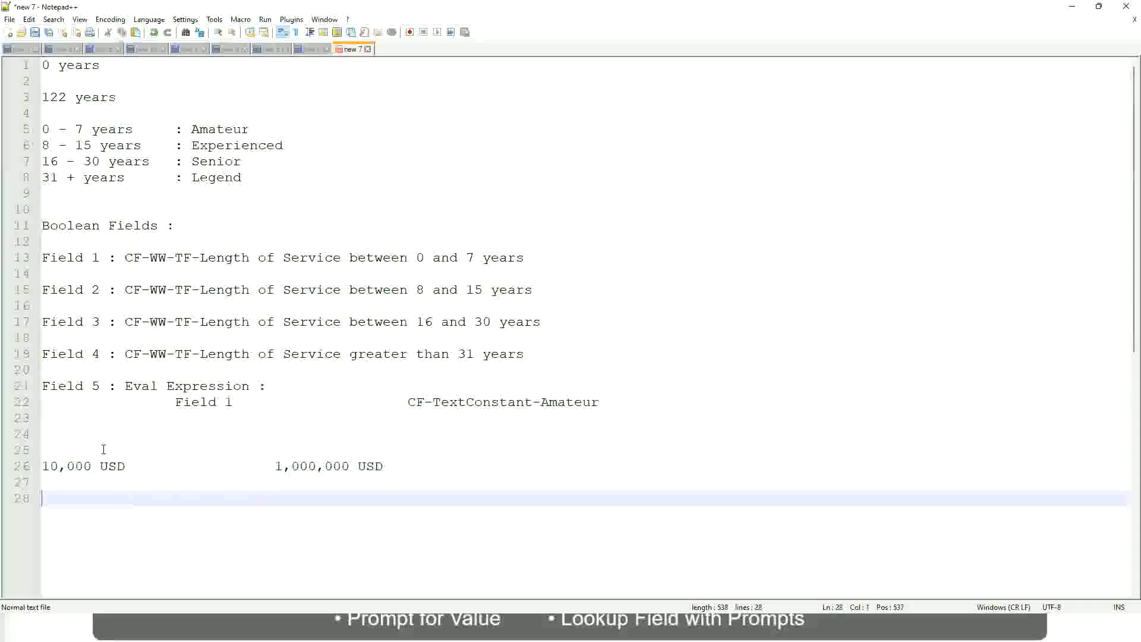
text(10 - 50,000)
key(Tab)
key(Tab)
key(Tab)
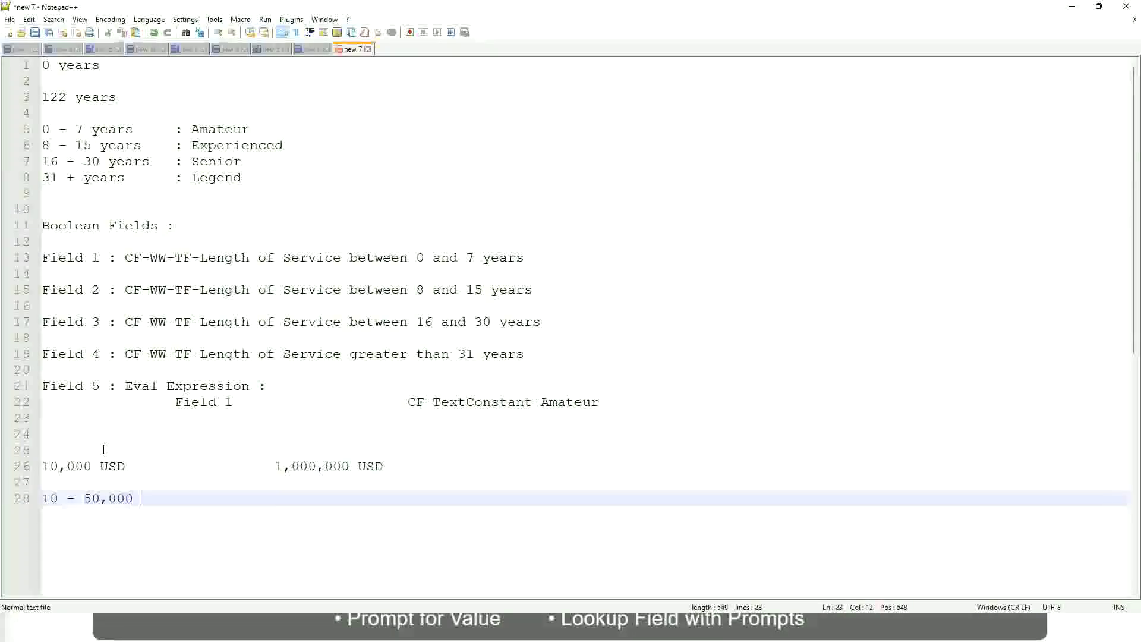
key(Tab)
text(: Low)
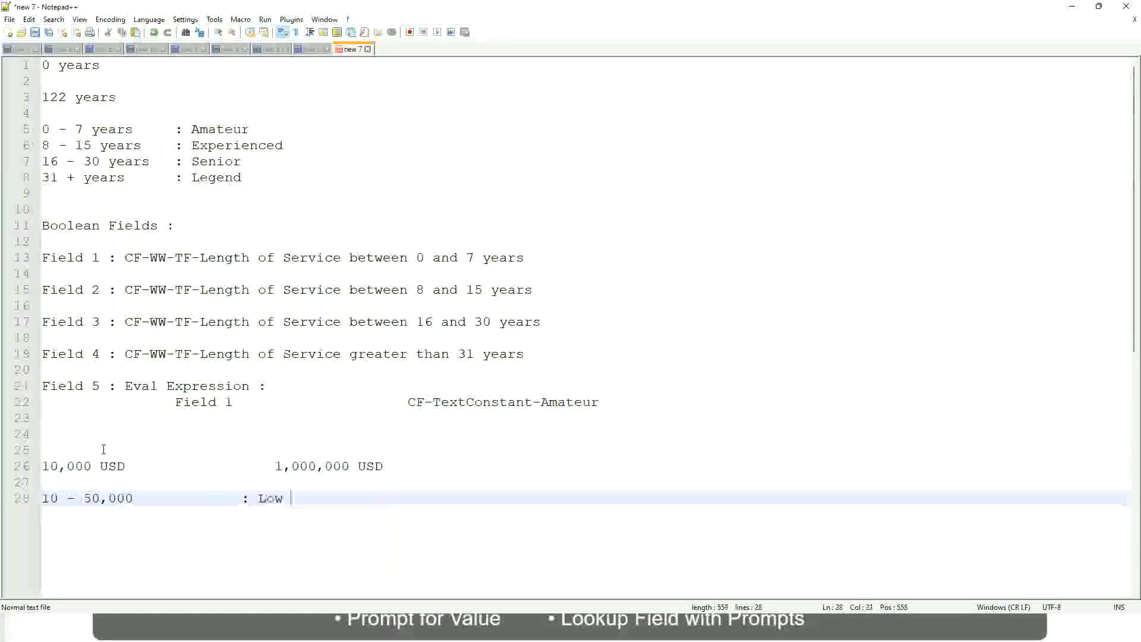
Step: Add the band line "50,001 - 150,000 : Medium" directly under the Low band, with the labels aligned
key(Return)
key(Return)
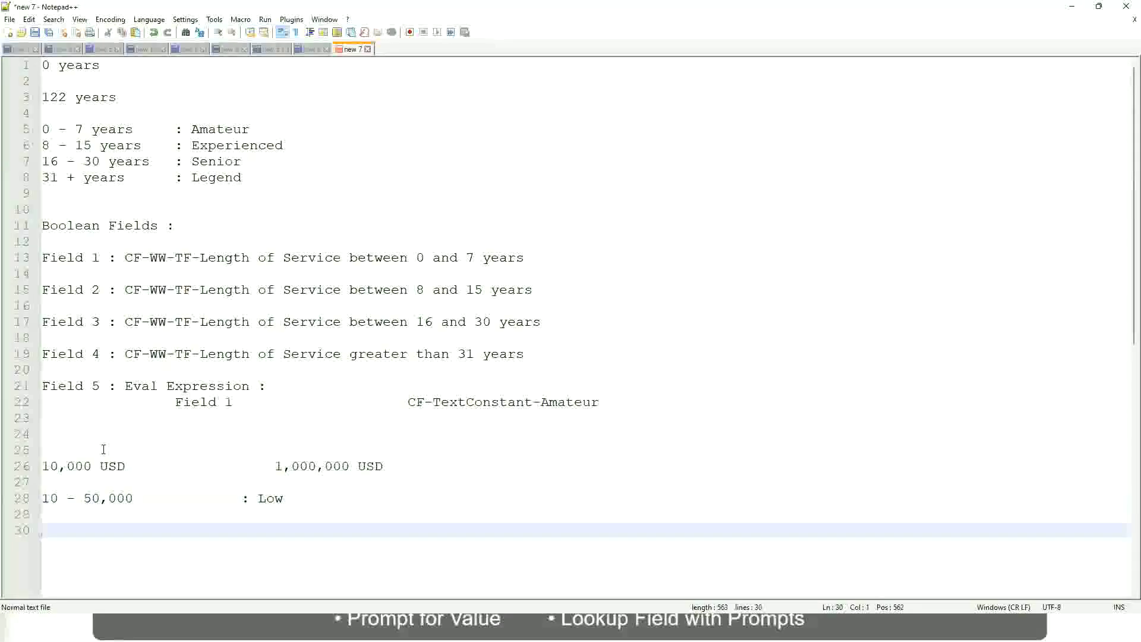
key(Up)
text(5)
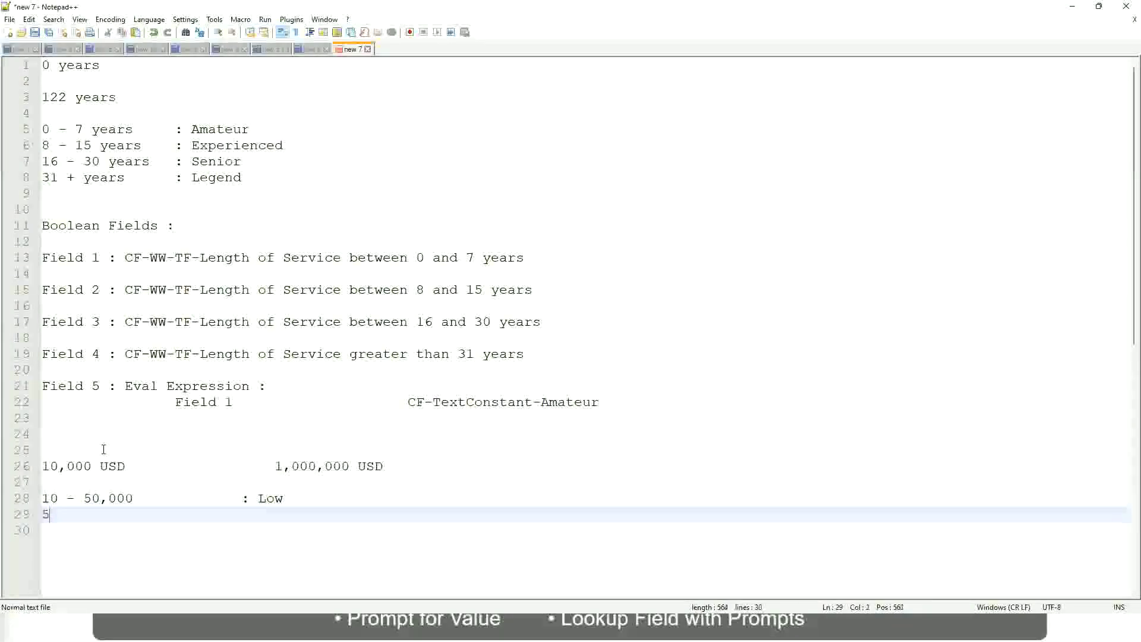
text(0,001 - 150)
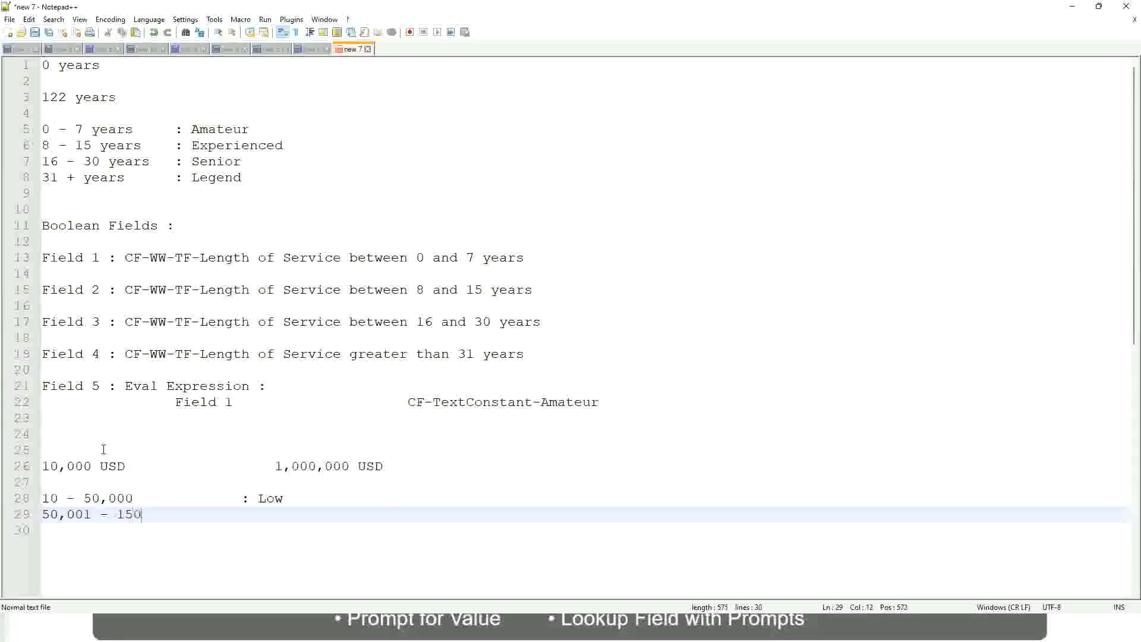
text(,000)
key(Tab)
key(Tab)
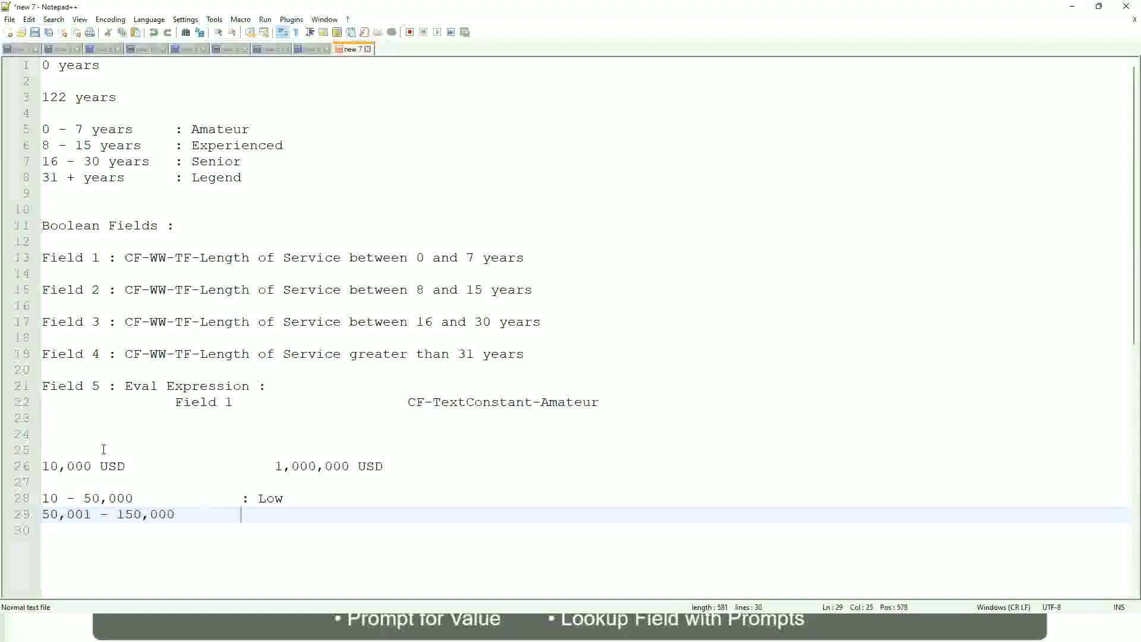
text(: Medium)
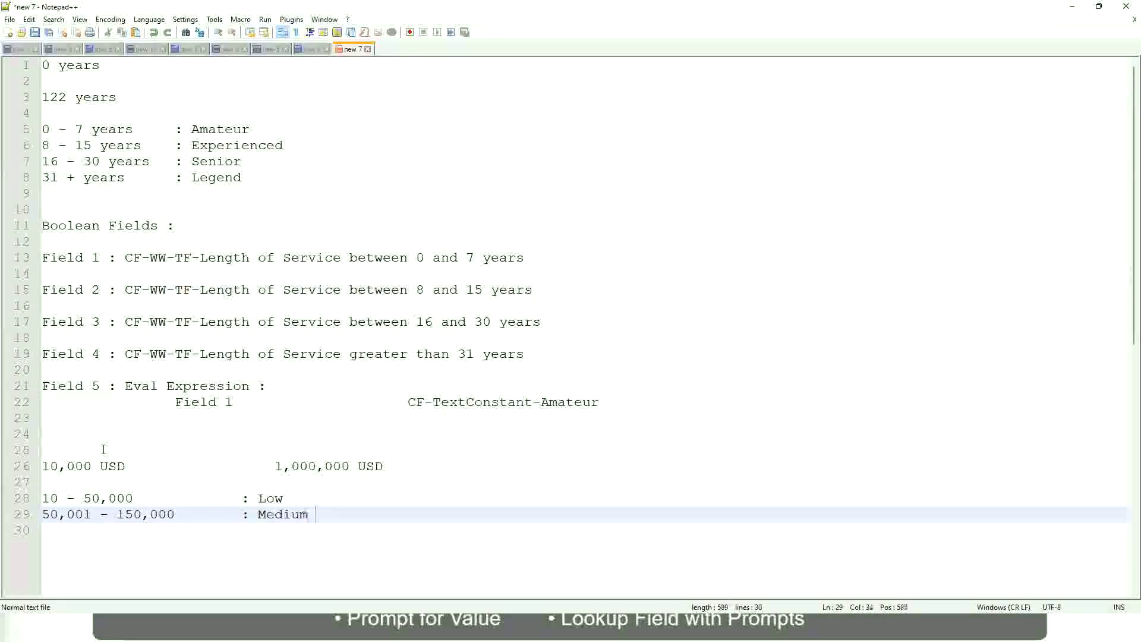
Step: Add the band line "> 150,000 : High" under the Medium band, with the labels aligned
key(Return)
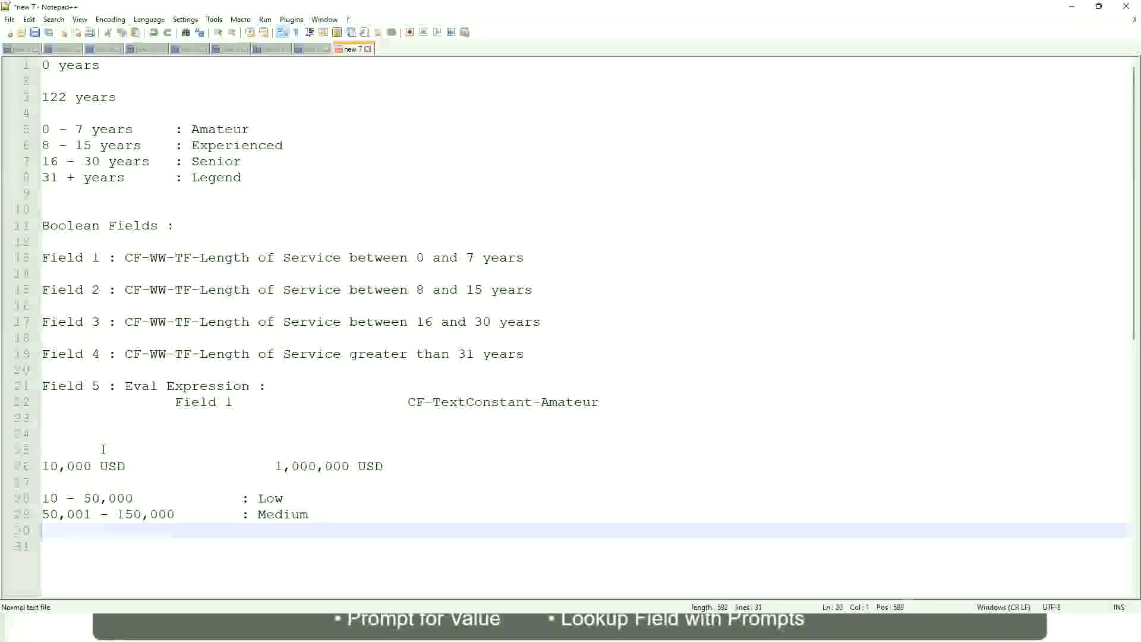
text(> 1)
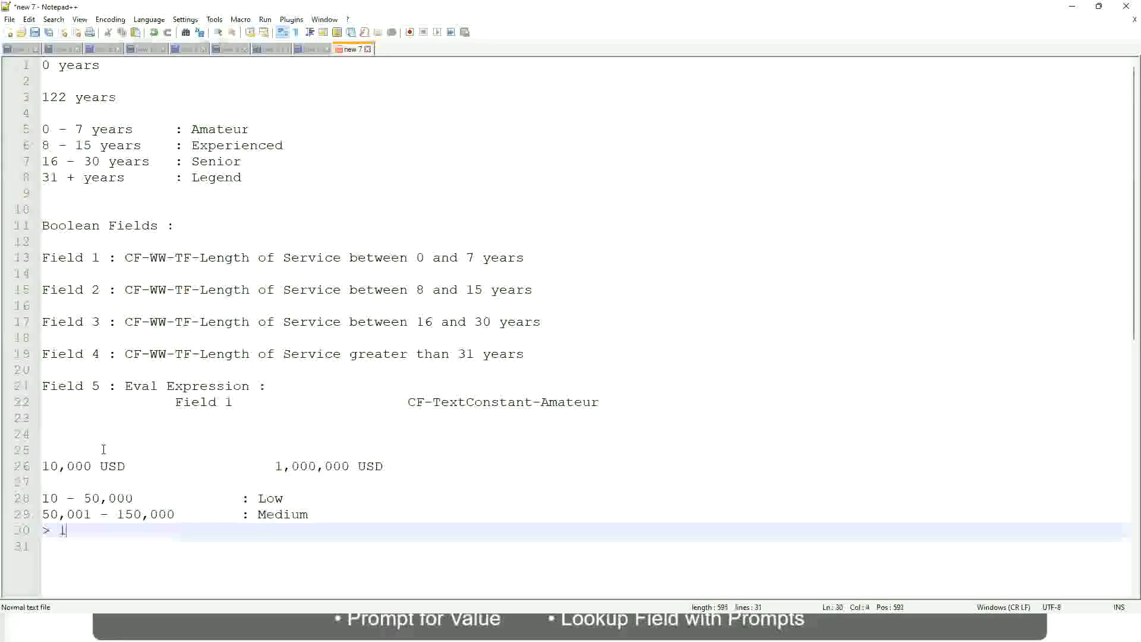
text(50,000)
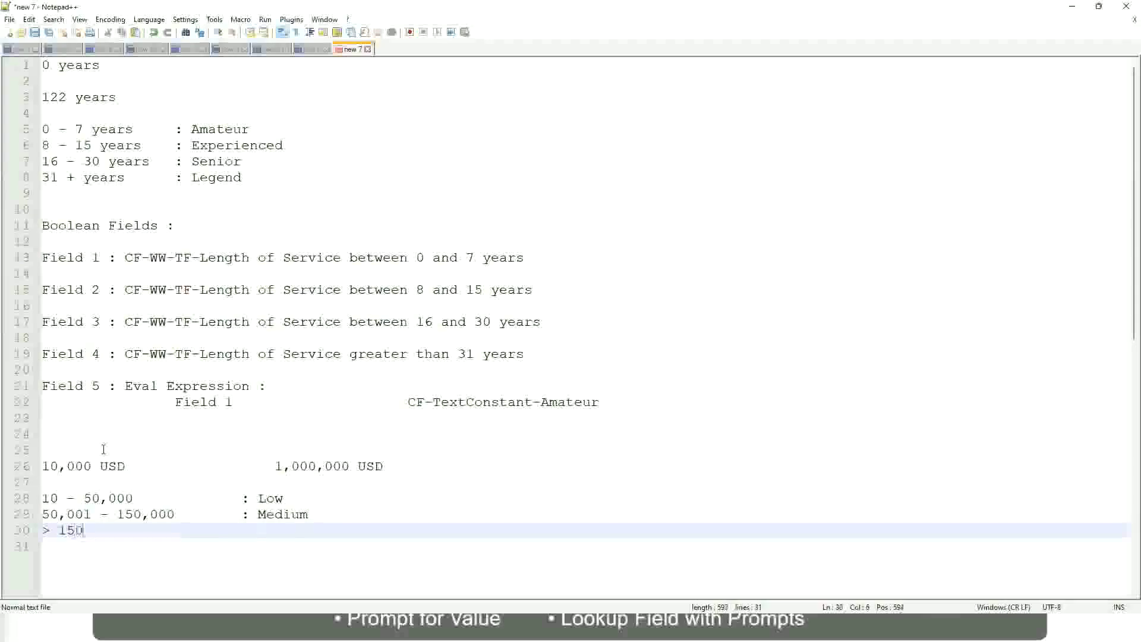
key(Tab)
key(Tab)
key(Tab)
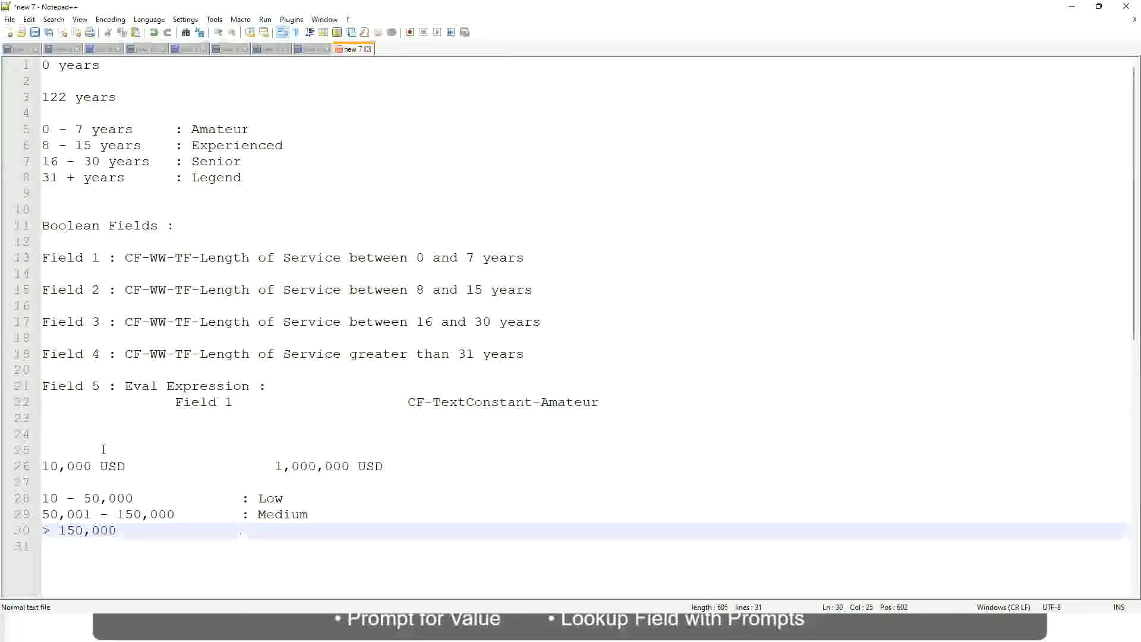
text(: High)
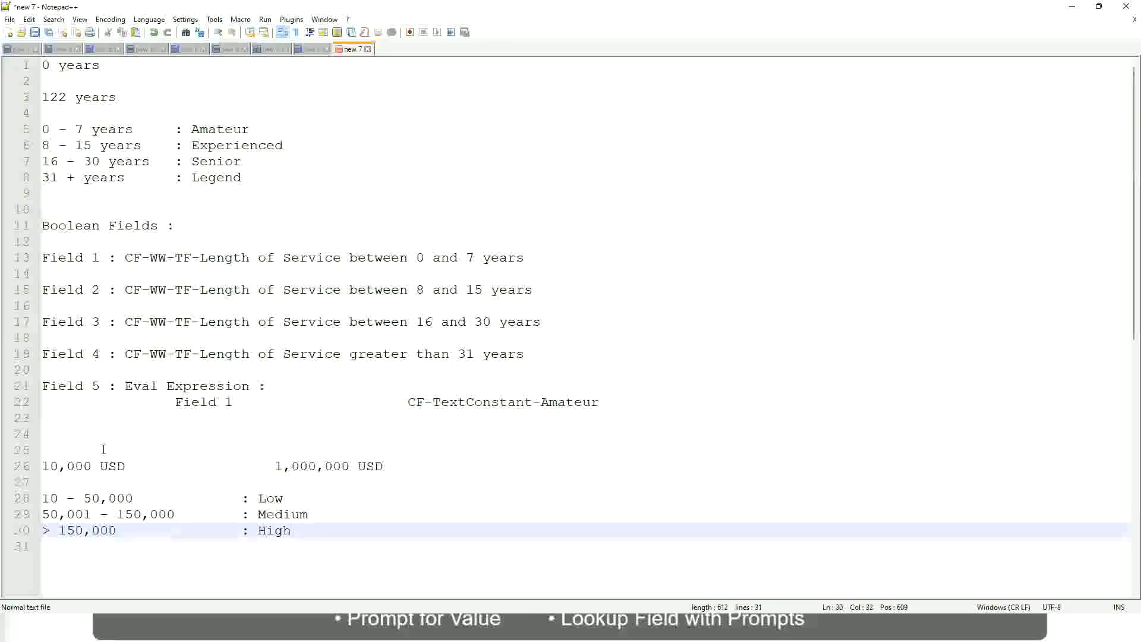
Step: Review the USD amount range and the Low, Medium and High bands noted below it
click(37, 466)
click(37, 466)
click(50, 466)
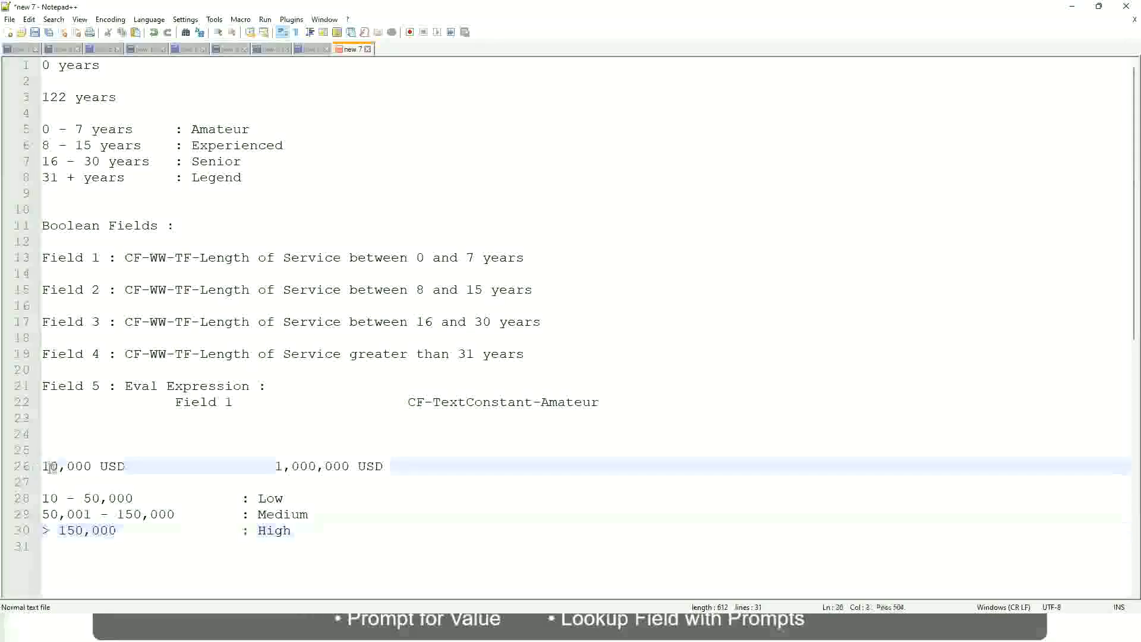
double_click(341, 465)
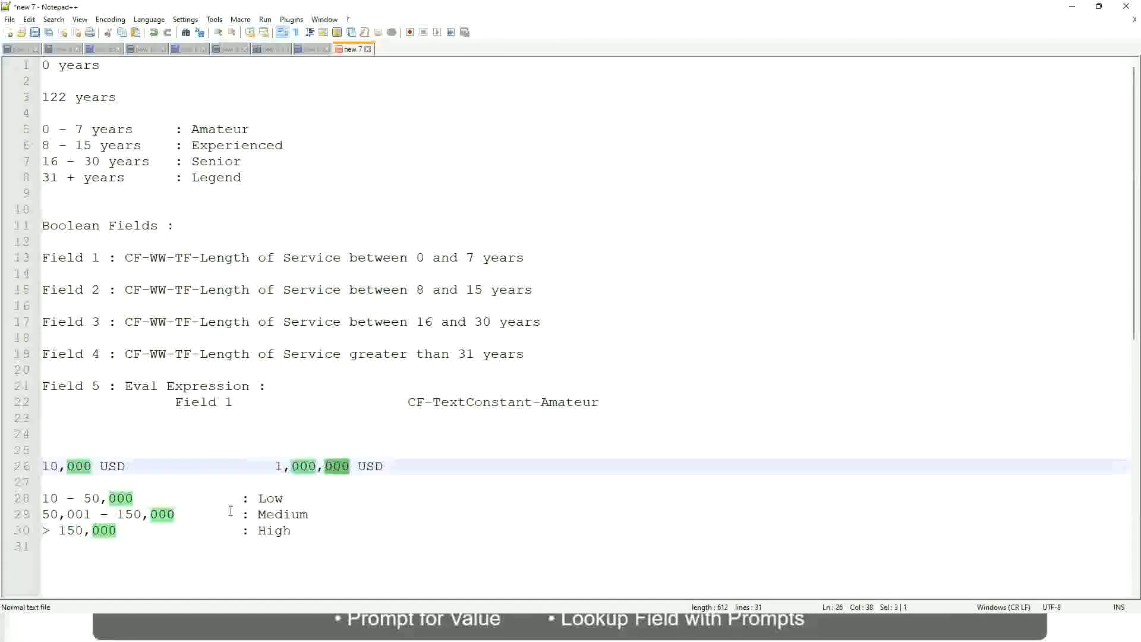
click(208, 514)
click(37, 465)
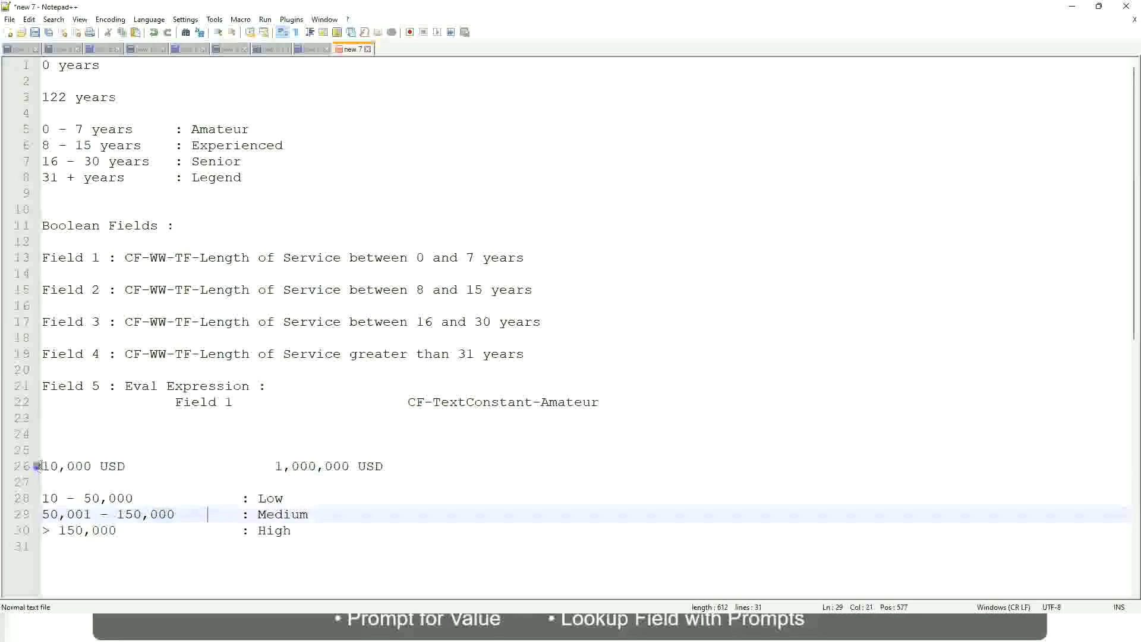
click(352, 470)
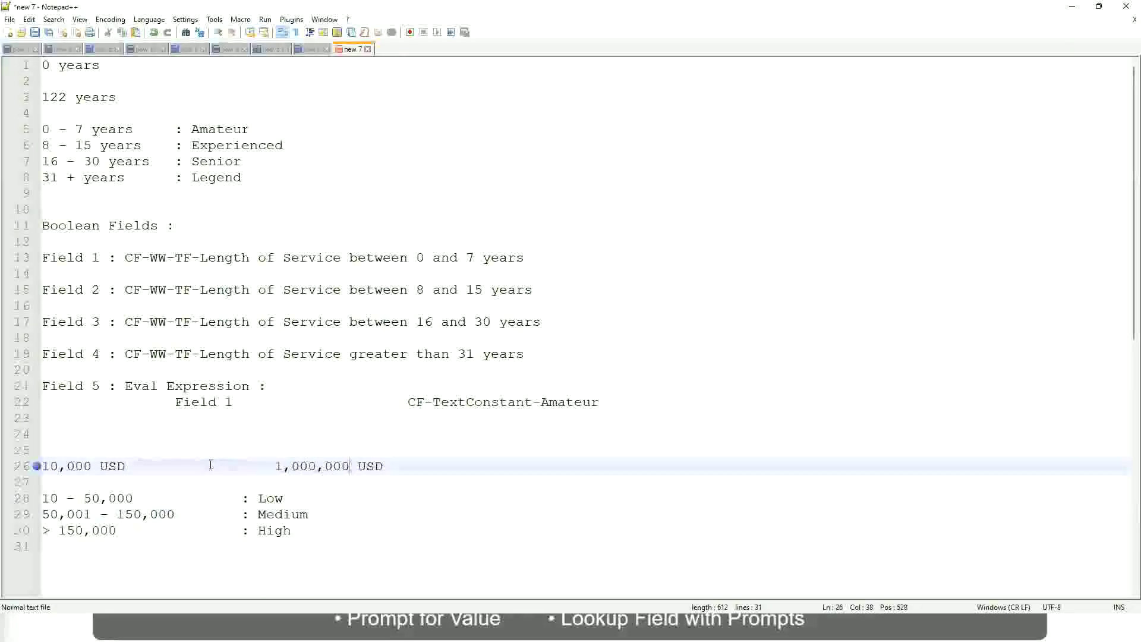
click(280, 500)
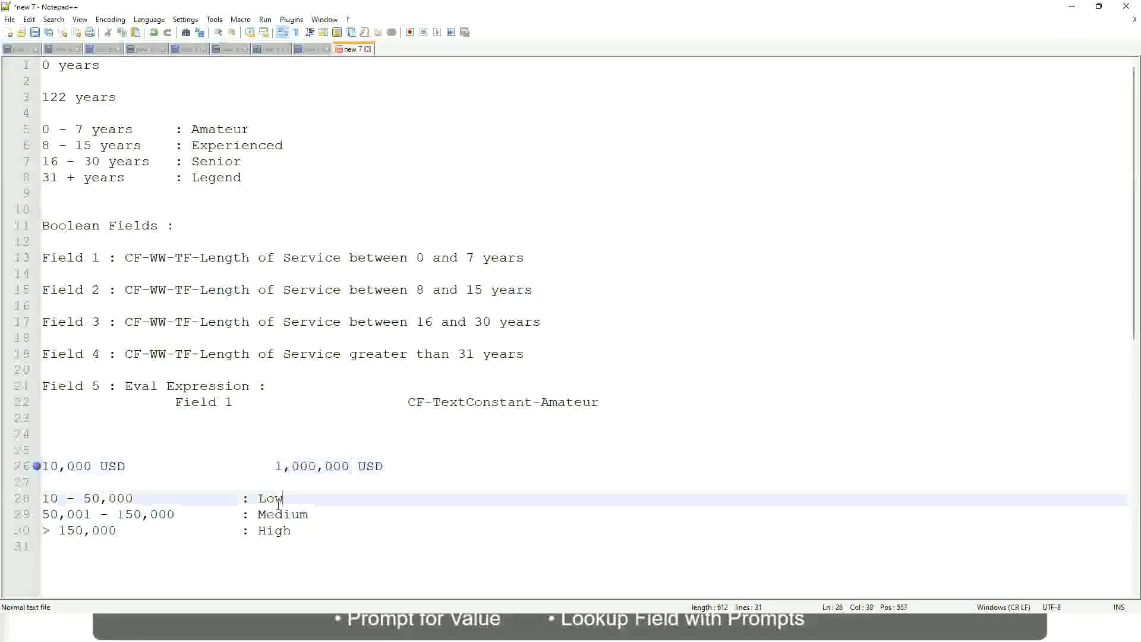
click(277, 503)
click(274, 516)
click(275, 531)
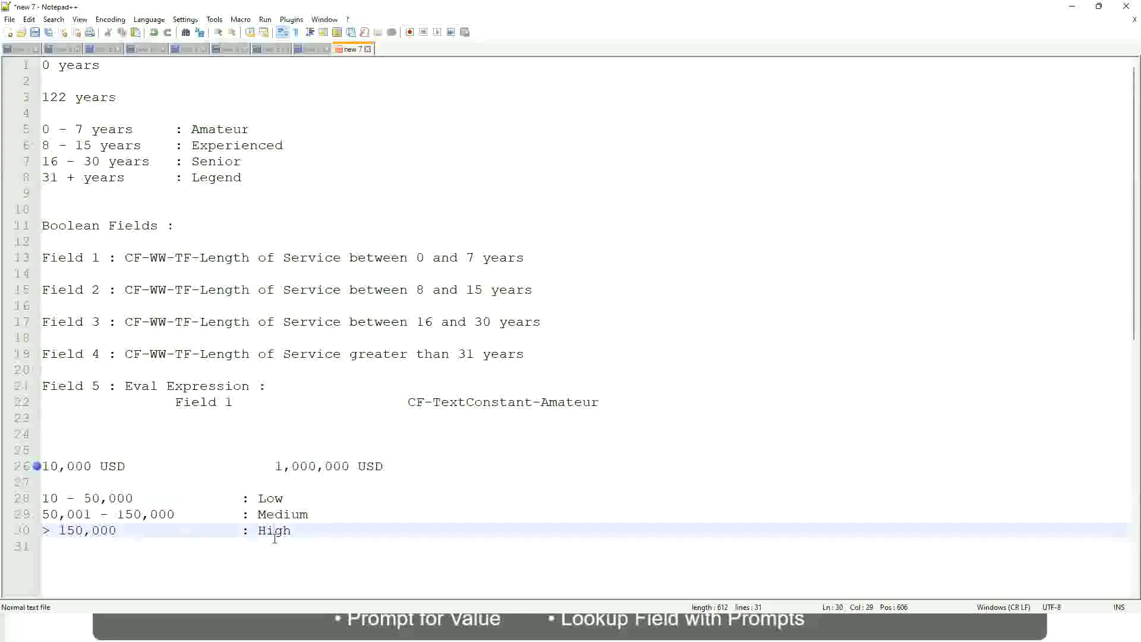
click(143, 486)
click(280, 544)
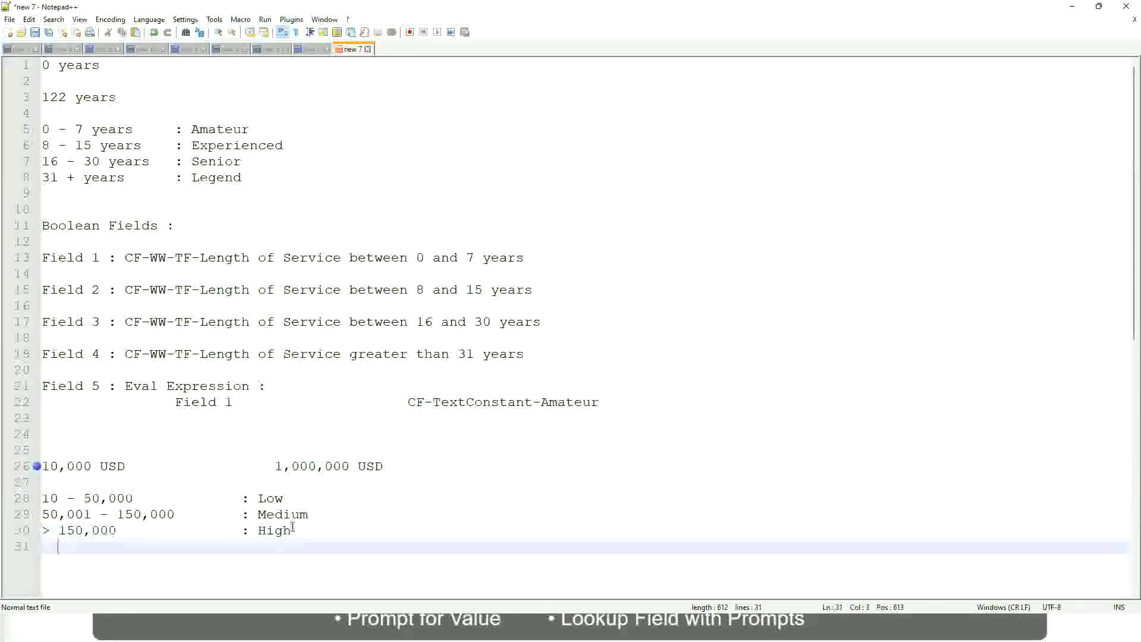
click(293, 528)
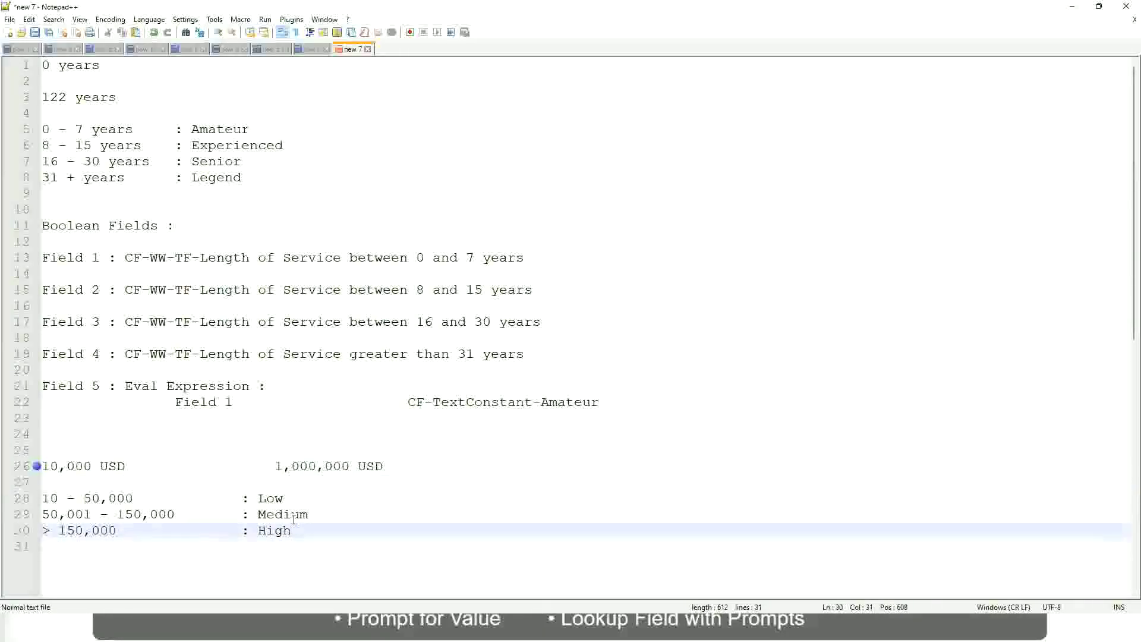